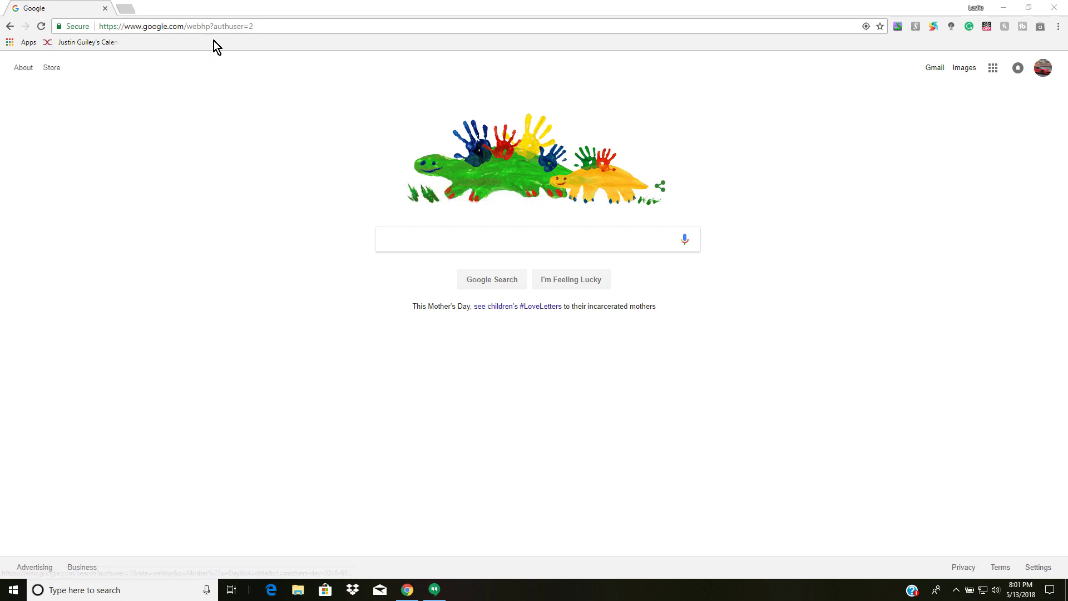
# Step: Go to the website loveroms.com
pyautogui.click(440, 238)
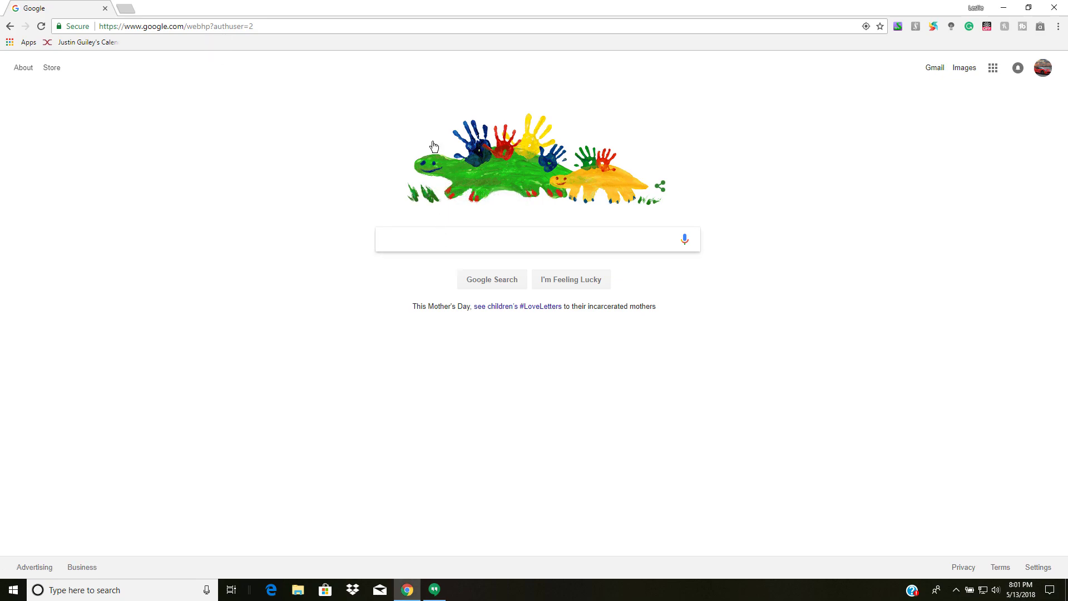
pyautogui.click(353, 26)
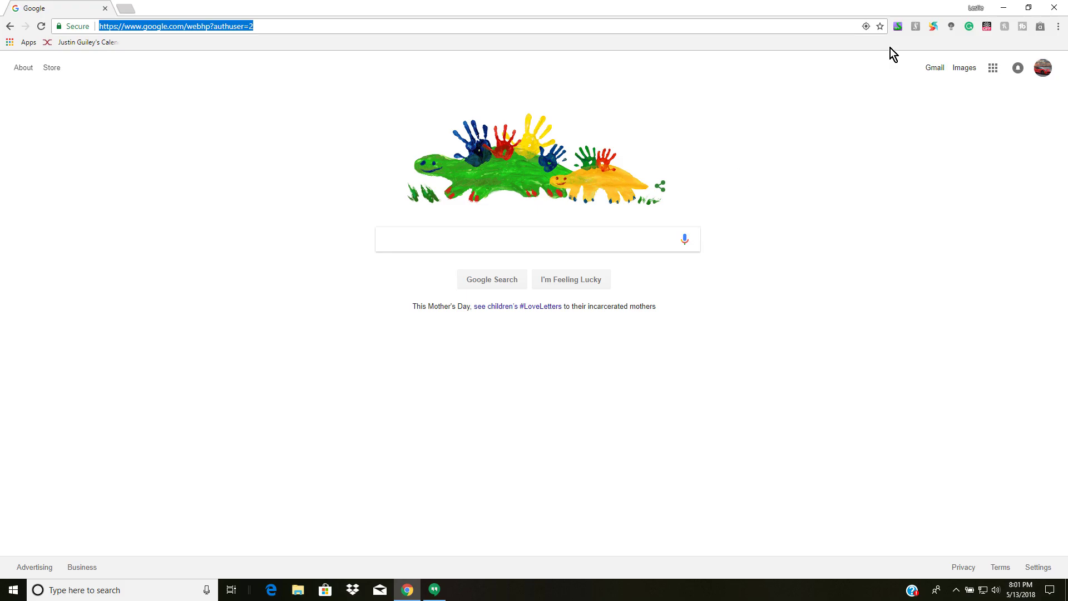
pyautogui.moveTo(877, 12); pyautogui.dragTo(751, 7)
pyautogui.write('love')
pyautogui.press('Return')
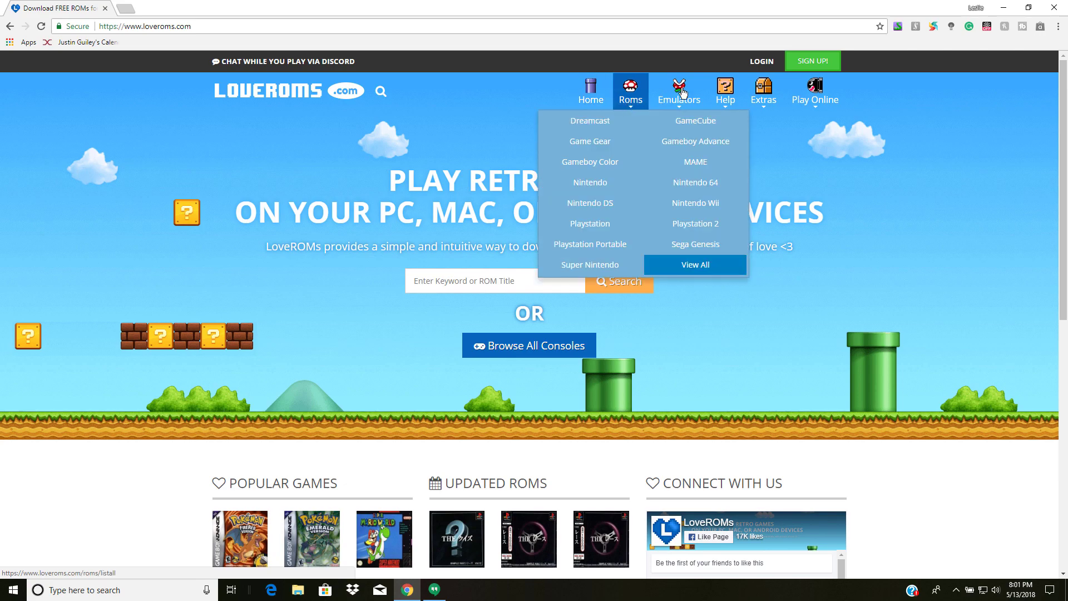
# Step: Open the GameCube emulators list and close the MessengerTime advert page that opens with it
pyautogui.moveTo(682, 92)
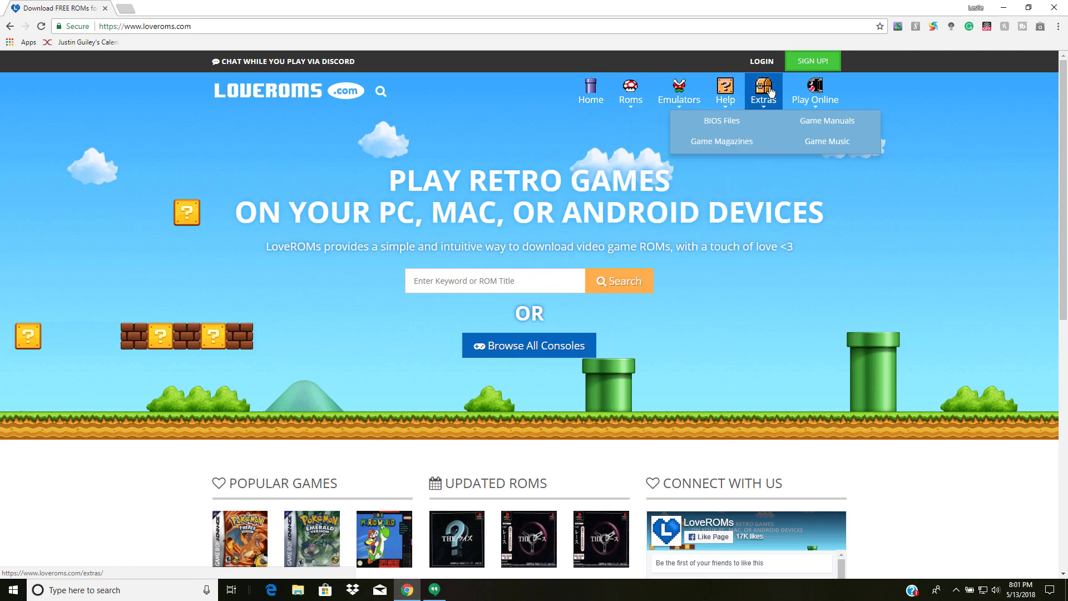
pyautogui.moveTo(834, 95)
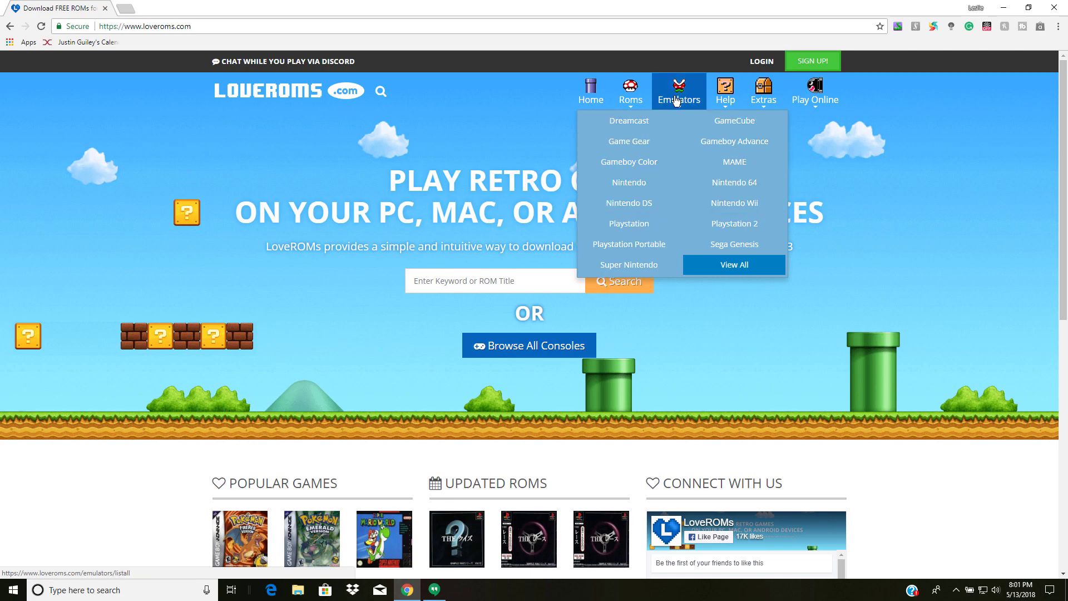
pyautogui.moveTo(641, 101)
pyautogui.click(700, 112)
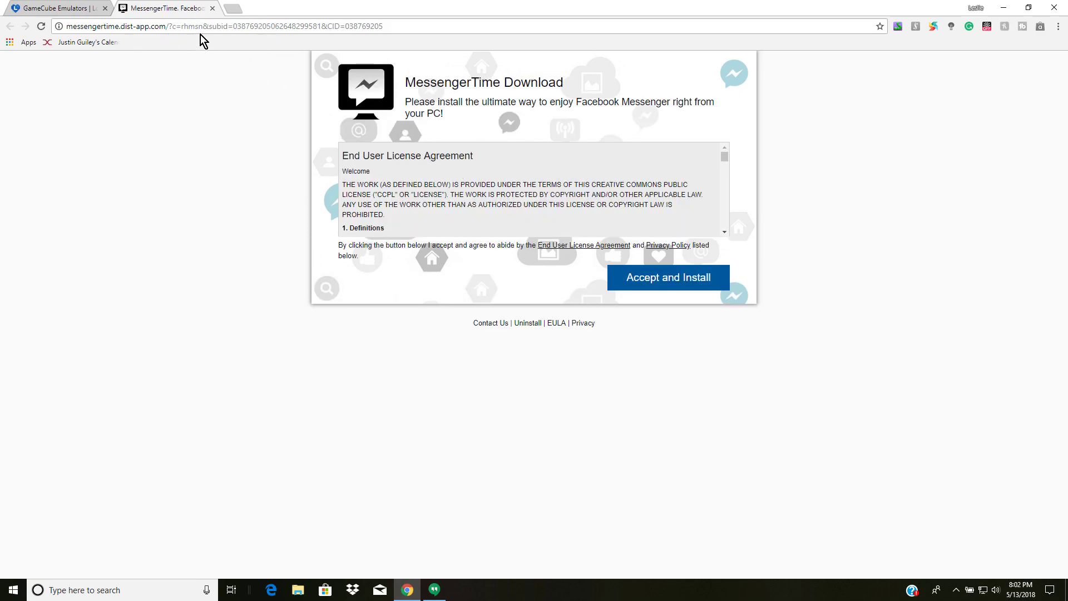
pyautogui.click(212, 8)
# Step: Filter the emulator list by the Dreamcast console and apply the filter
pyautogui.scroll(-2, 384, 339)
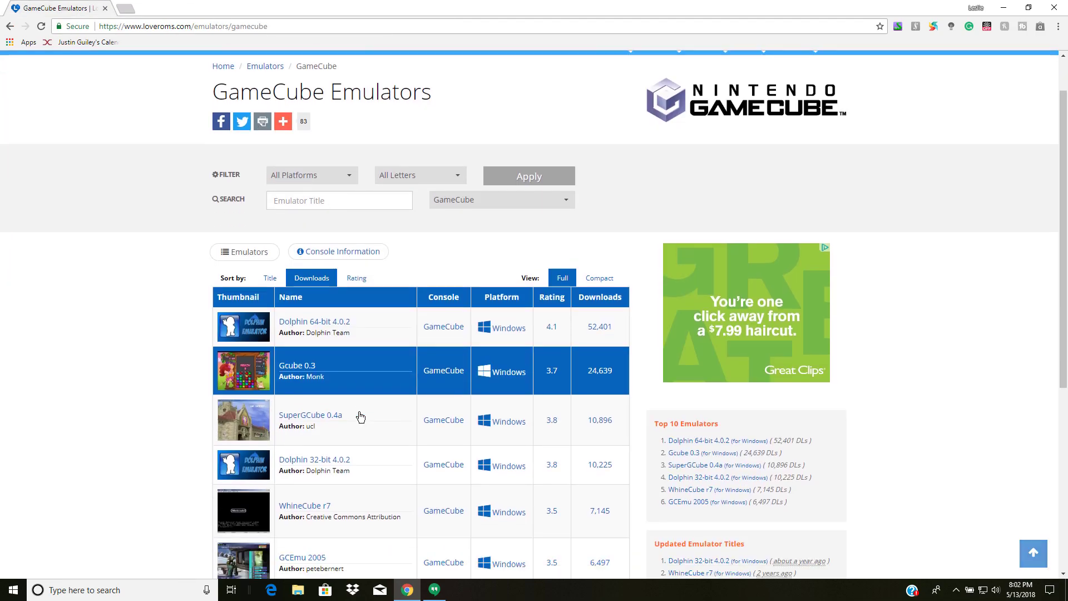
pyautogui.scroll(-3, 429, 245)
pyautogui.scroll(5, 432, 272)
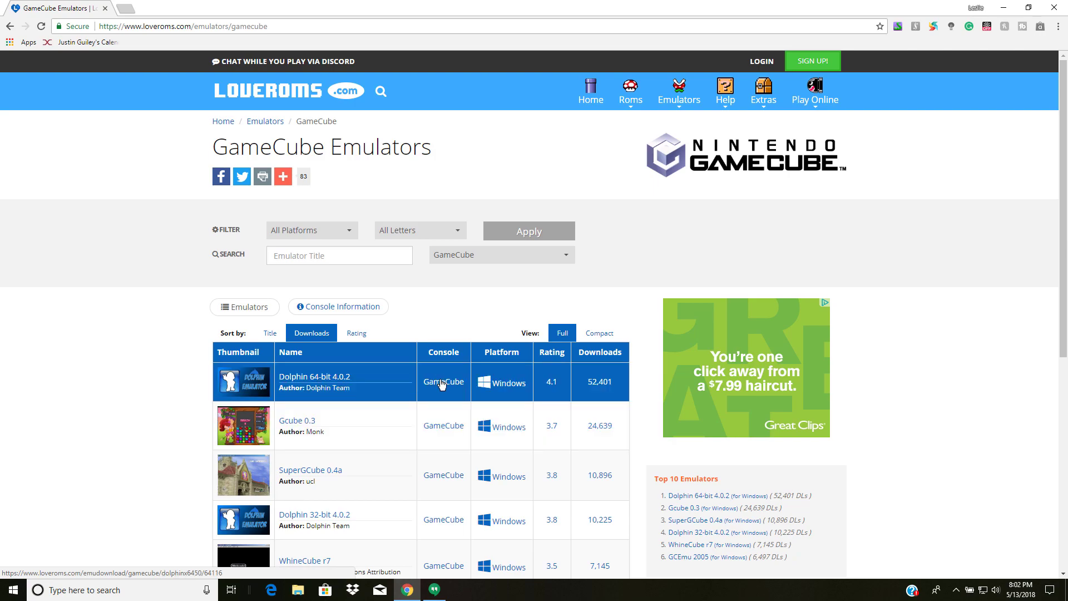
pyautogui.scroll(-2, 362, 429)
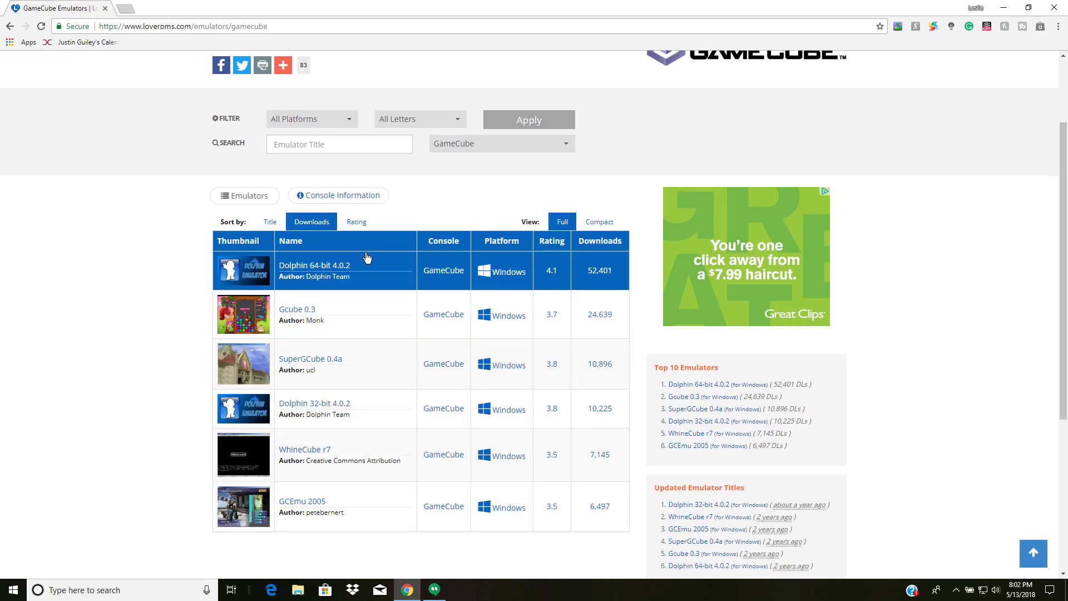
pyautogui.click(464, 144)
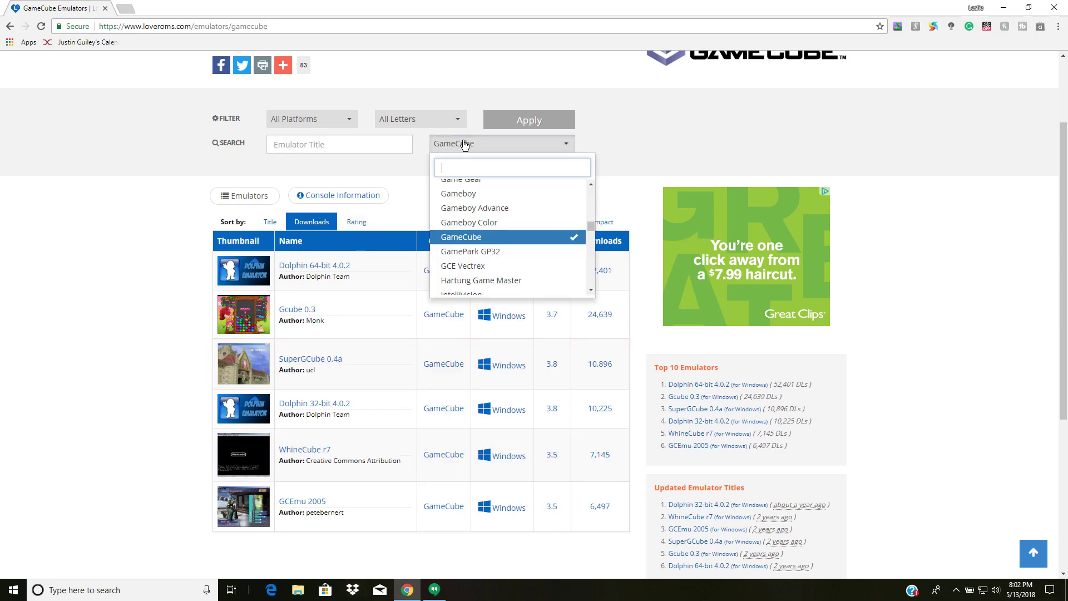
pyautogui.scroll(4, 484, 222)
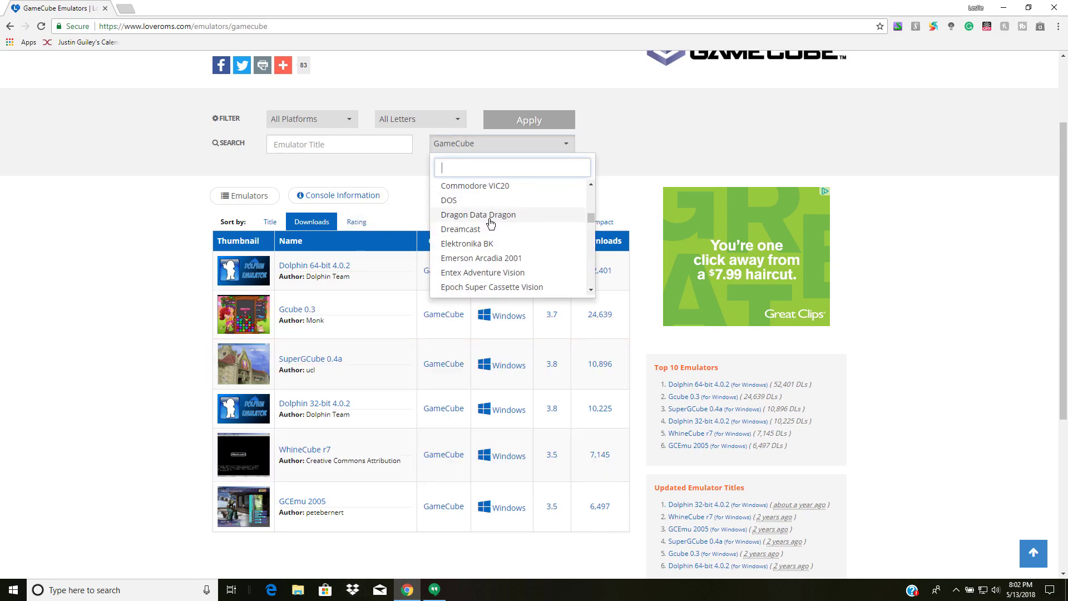
pyautogui.click(481, 234)
pyautogui.scroll(-1, 481, 234)
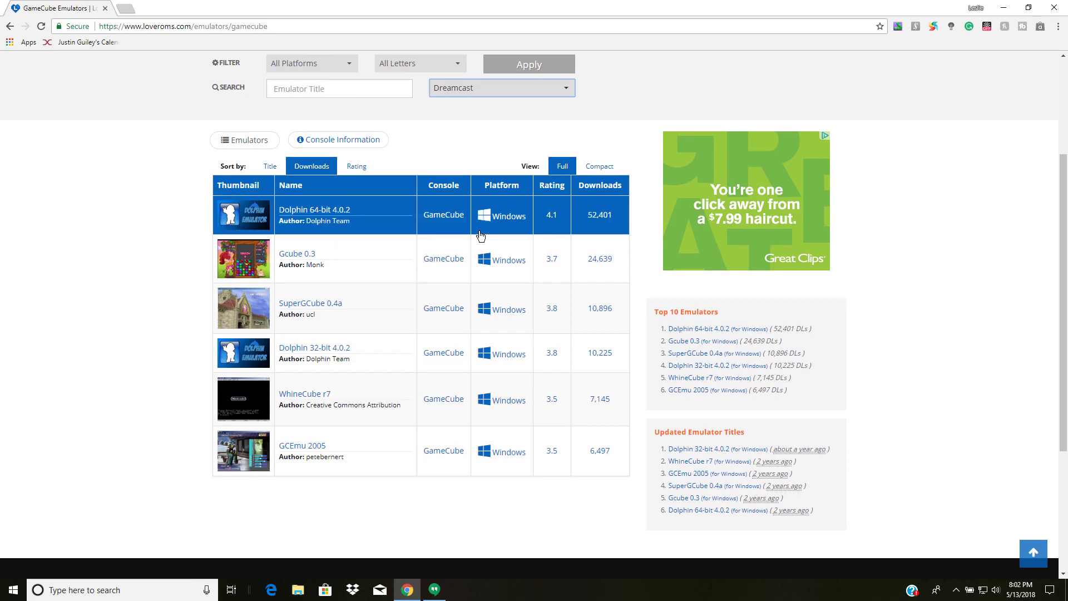
pyautogui.scroll(1, 466, 152)
pyautogui.click(507, 120)
# Step: Look through the Dreamcast emulators list and close the advert page that opens over it
pyautogui.scroll(-1, 462, 231)
pyautogui.scroll(-4, 453, 251)
pyautogui.scroll(-4, 331, 353)
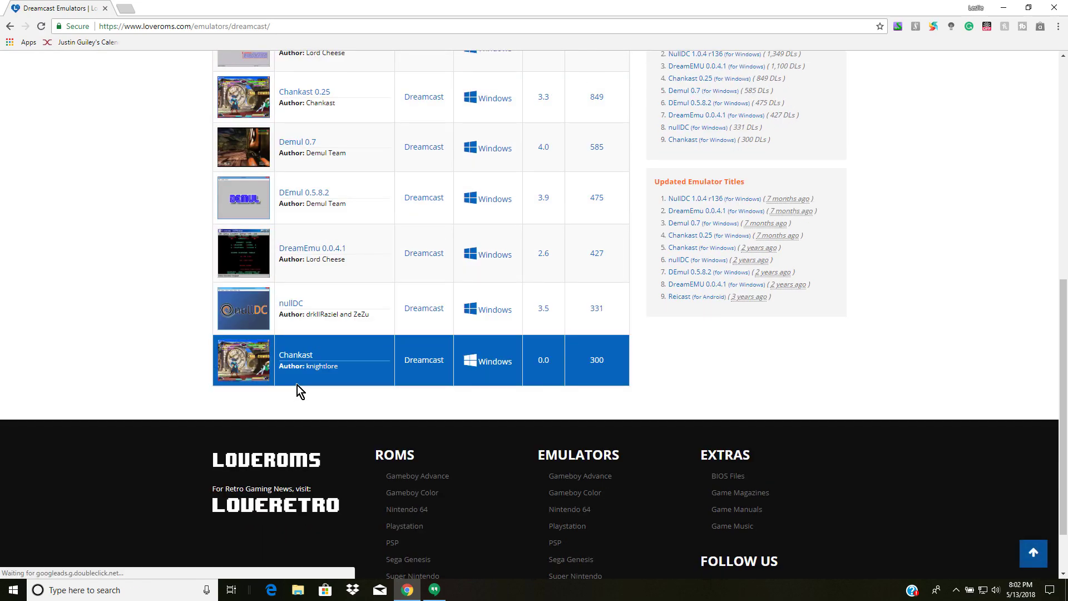
pyautogui.scroll(8, 311, 183)
pyautogui.click(443, 259)
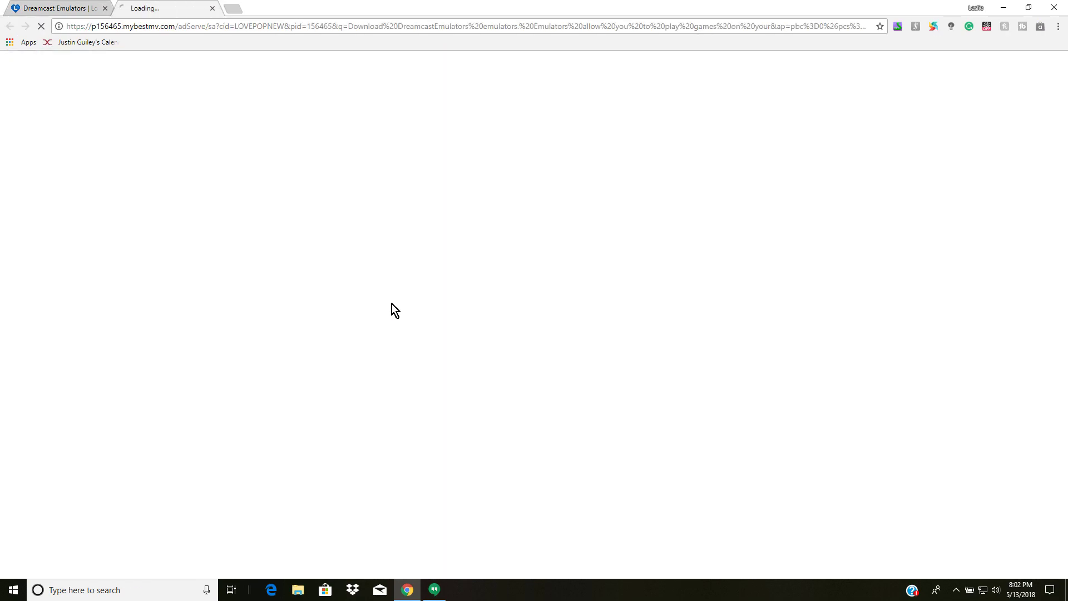
pyautogui.click(212, 8)
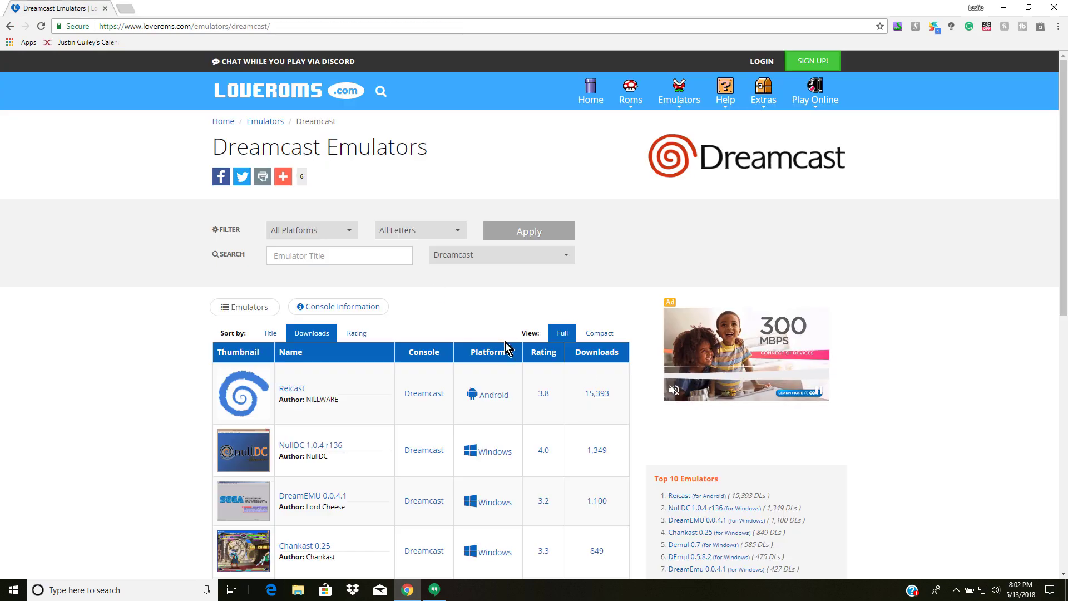
# Step: Set the console filter of the emulator list back to GameCube and apply it
pyautogui.click(494, 262)
pyautogui.scroll(-2, 474, 327)
pyautogui.scroll(4, 473, 327)
pyautogui.scroll(3, 475, 333)
pyautogui.scroll(-6, 477, 340)
pyautogui.scroll(-3, 477, 350)
pyautogui.scroll(2, 477, 356)
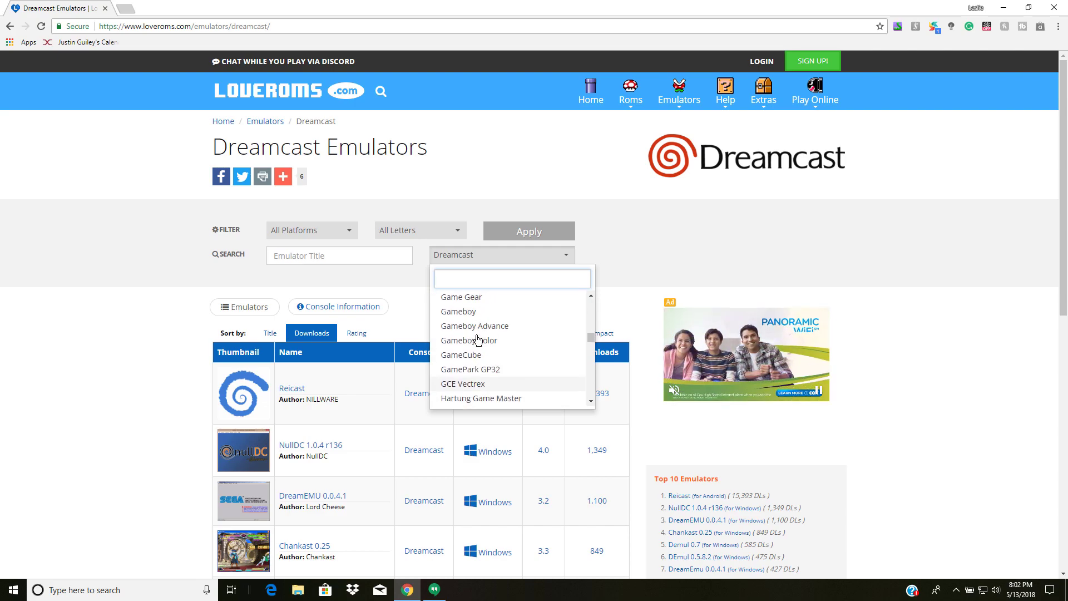
pyautogui.click(478, 356)
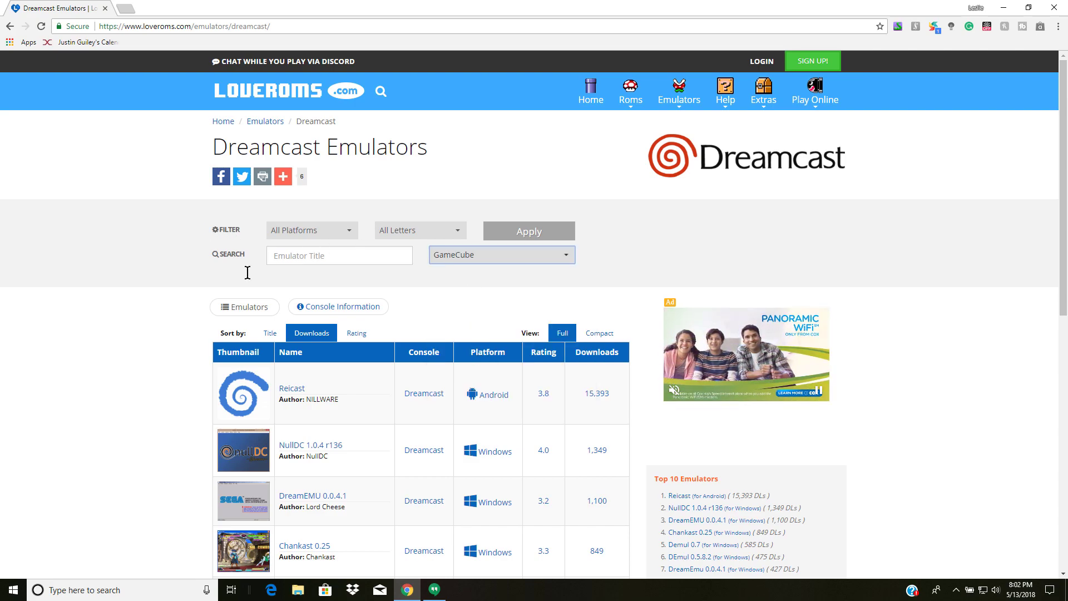
pyautogui.click(490, 231)
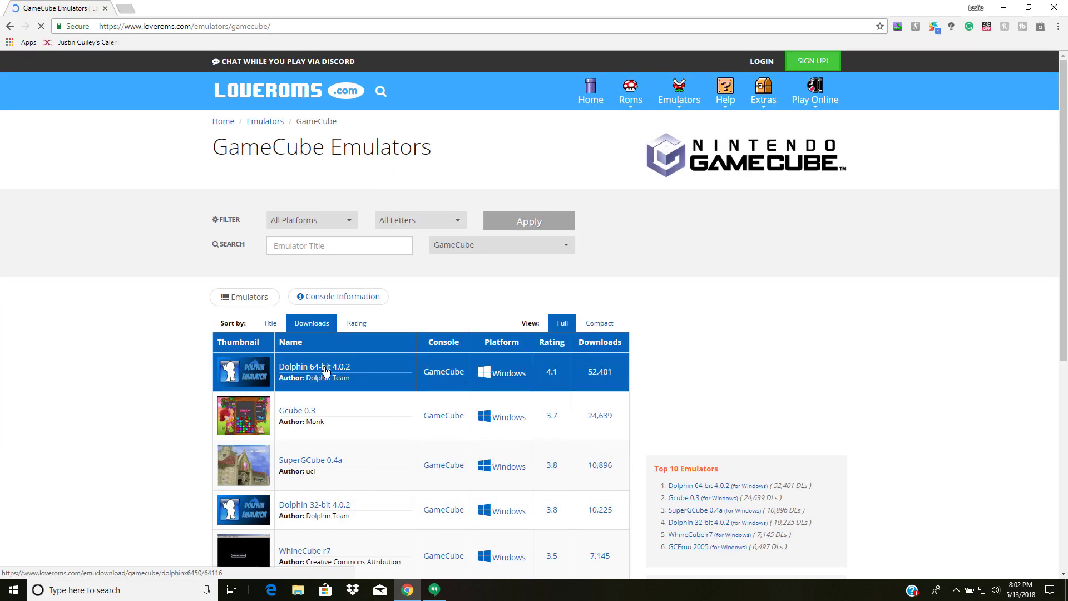
# Step: Open the Dolphin 64-bit 4.0.2 emulator page and locate its download options for dolphin-x64-5.0.exe
pyautogui.click(350, 378)
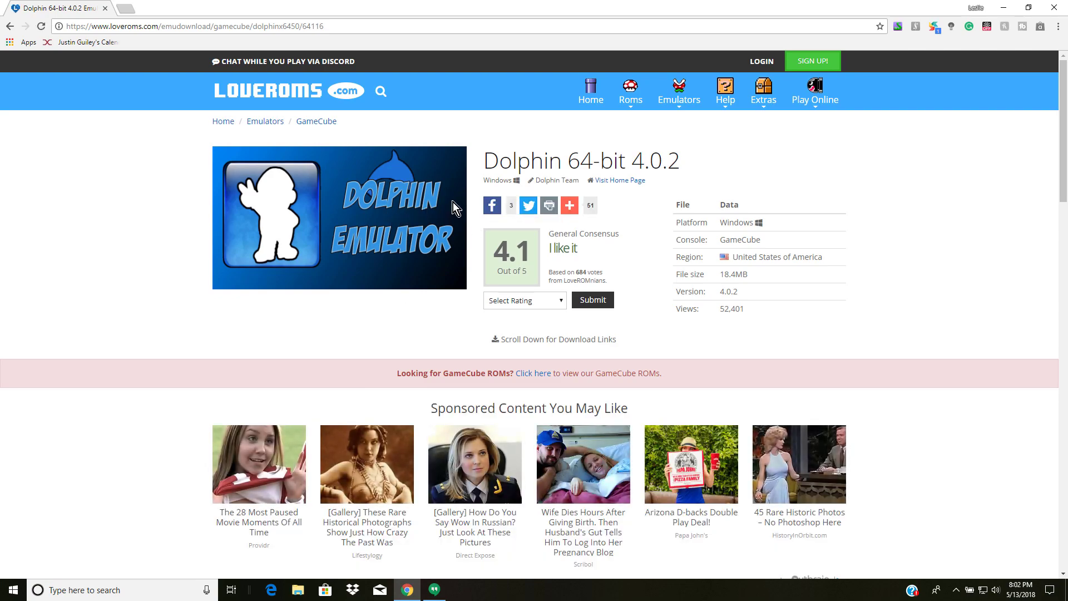
pyautogui.scroll(-15, 615, 232)
pyautogui.scroll(8, 615, 233)
pyautogui.scroll(-5, 615, 234)
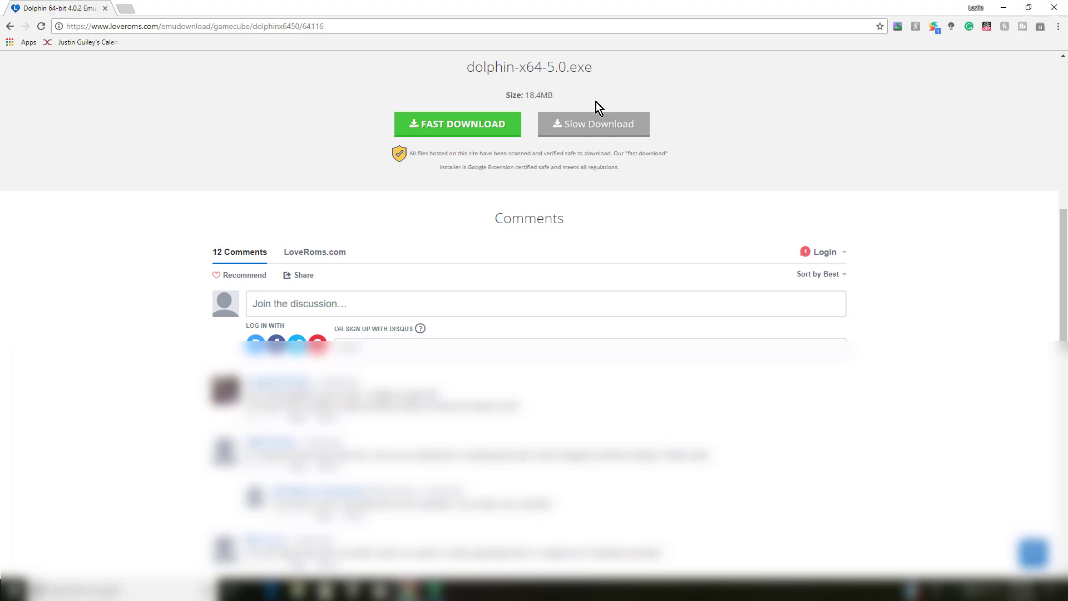
pyautogui.scroll(2, 578, 111)
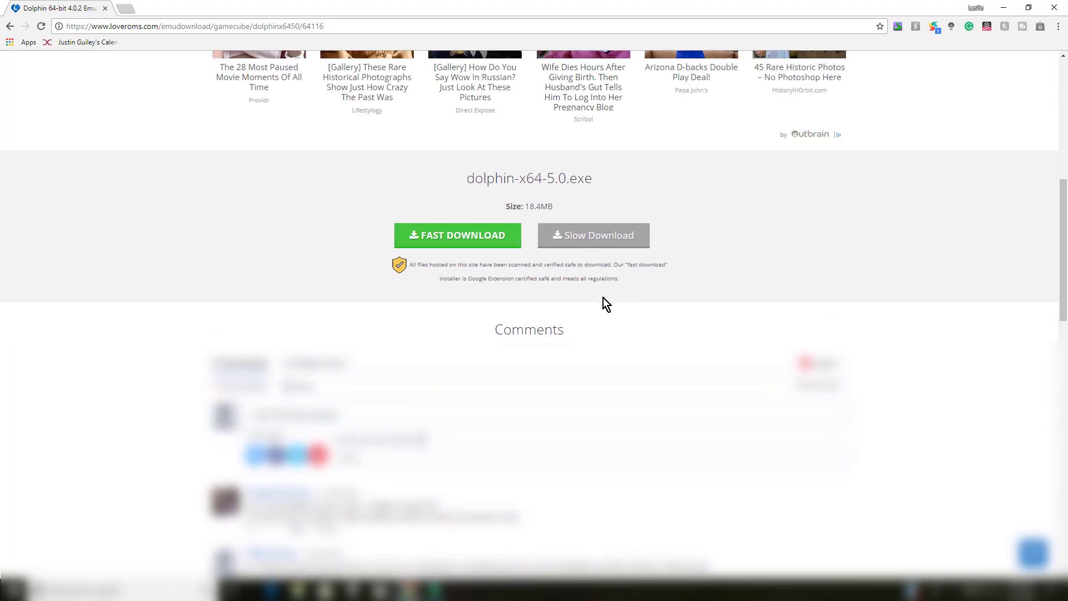
pyautogui.scroll(1, 605, 303)
pyautogui.scroll(-2, 604, 301)
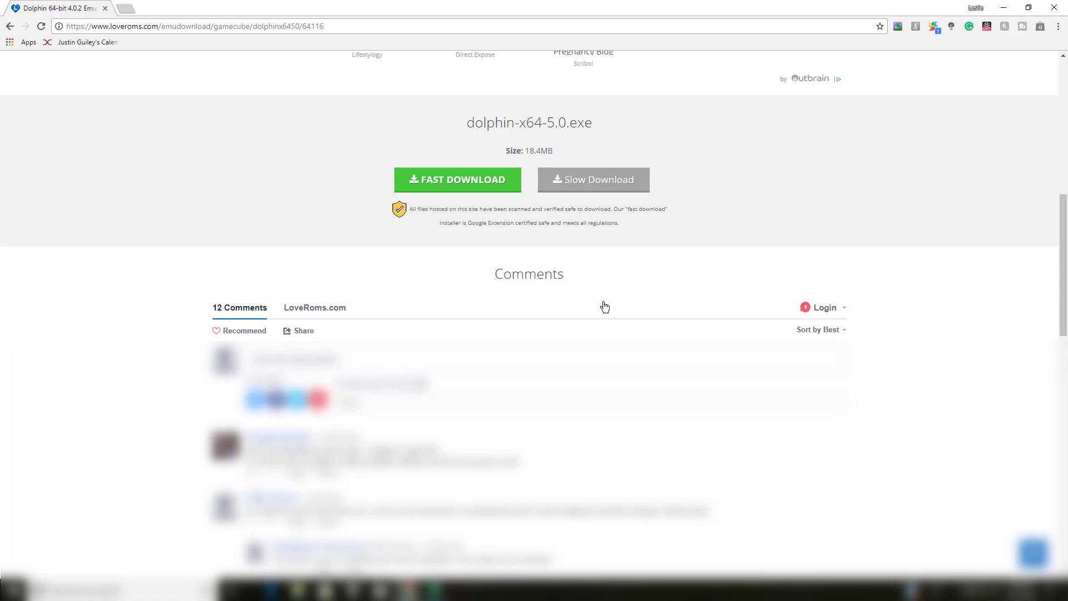
# Step: Request the slow download of dolphin-x64-5.0.exe, close the advert page, and start the download once available
pyautogui.click(571, 187)
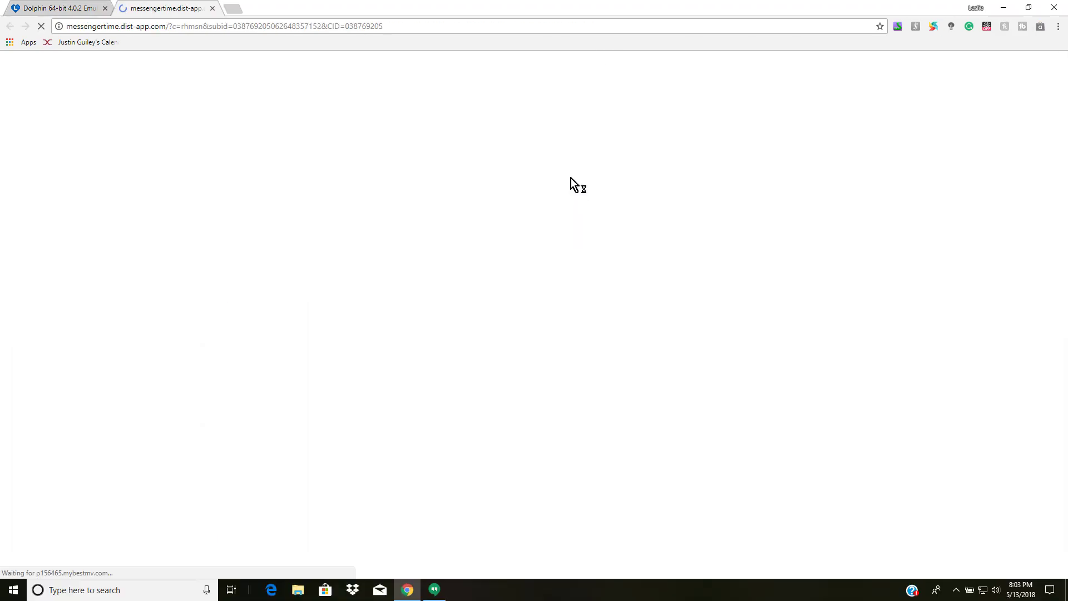
pyautogui.click(212, 9)
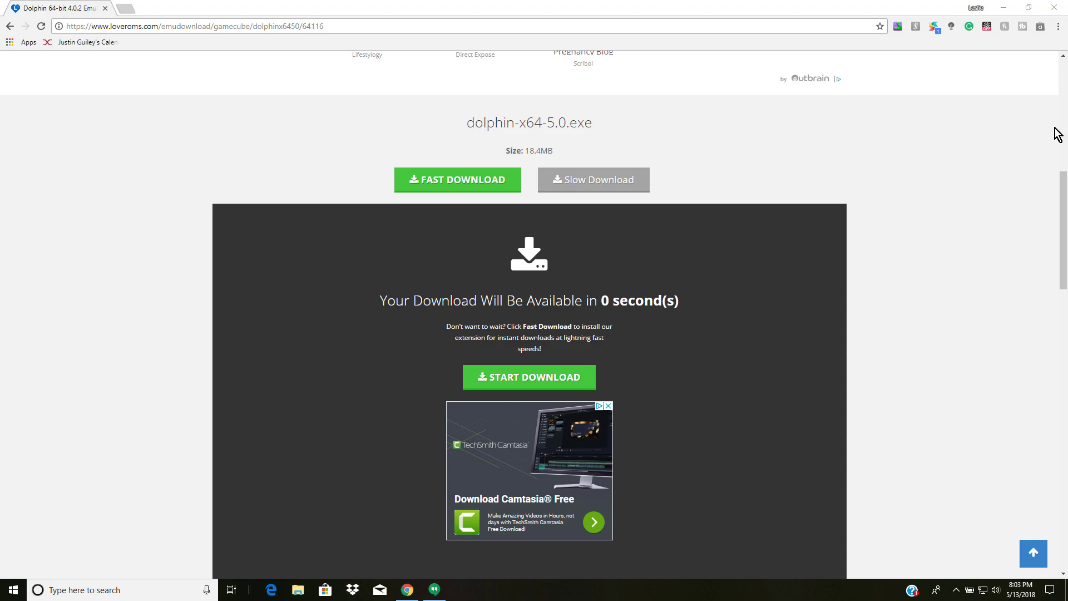
pyautogui.click(548, 379)
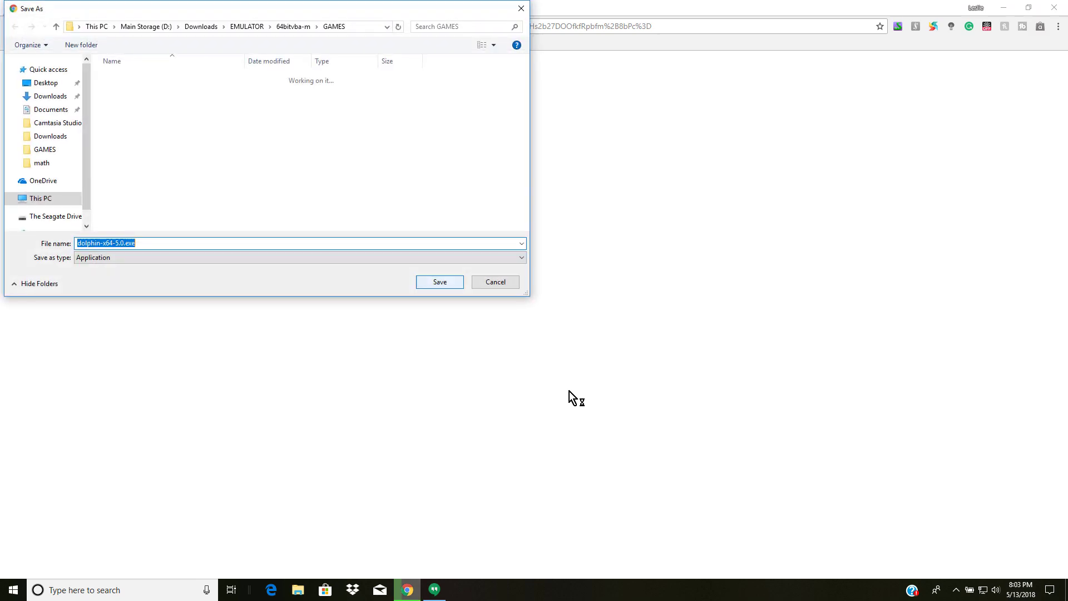
# Step: Browse to the Downloads folder on drive D as the save location and cancel saving dolphin-x64-5.0.exe
pyautogui.click(245, 26)
pyautogui.click(203, 26)
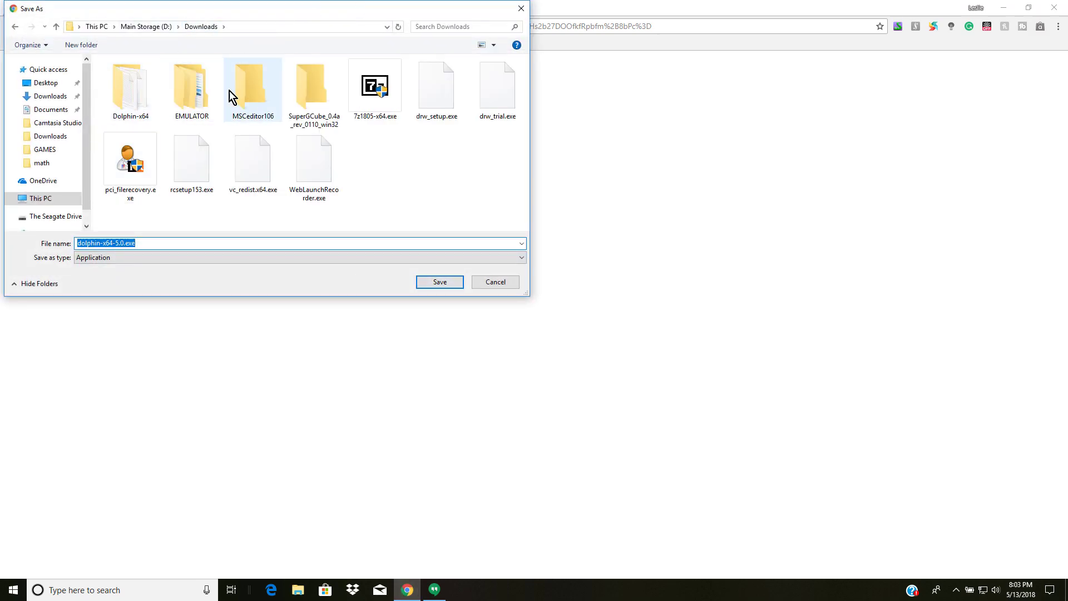
pyautogui.click(502, 286)
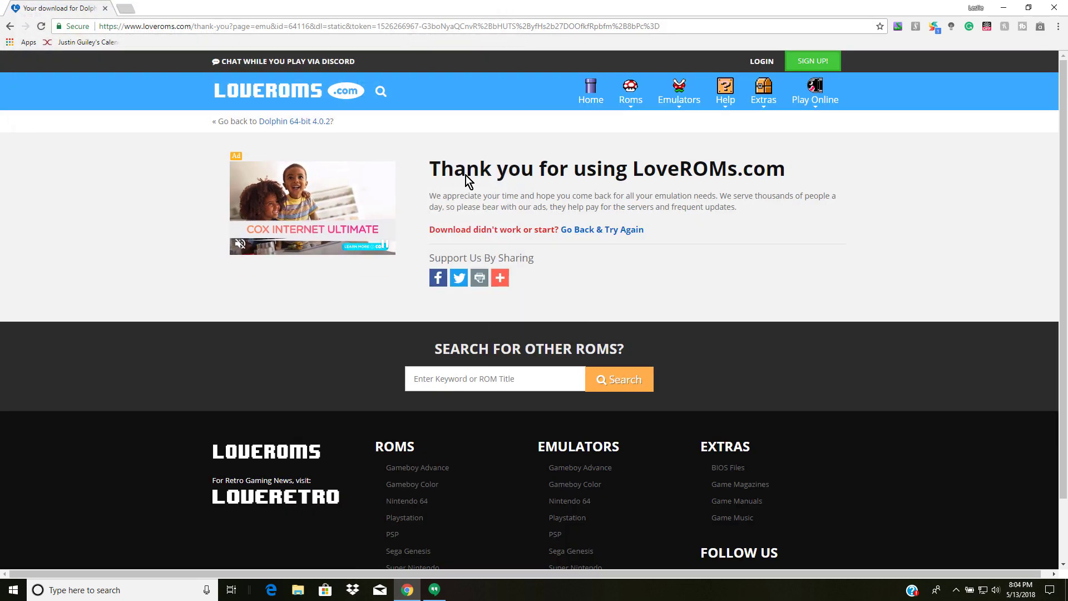
# Step: Open the 7-Zip website, 7-zip.org, in a new browser tab
pyautogui.click(123, 10)
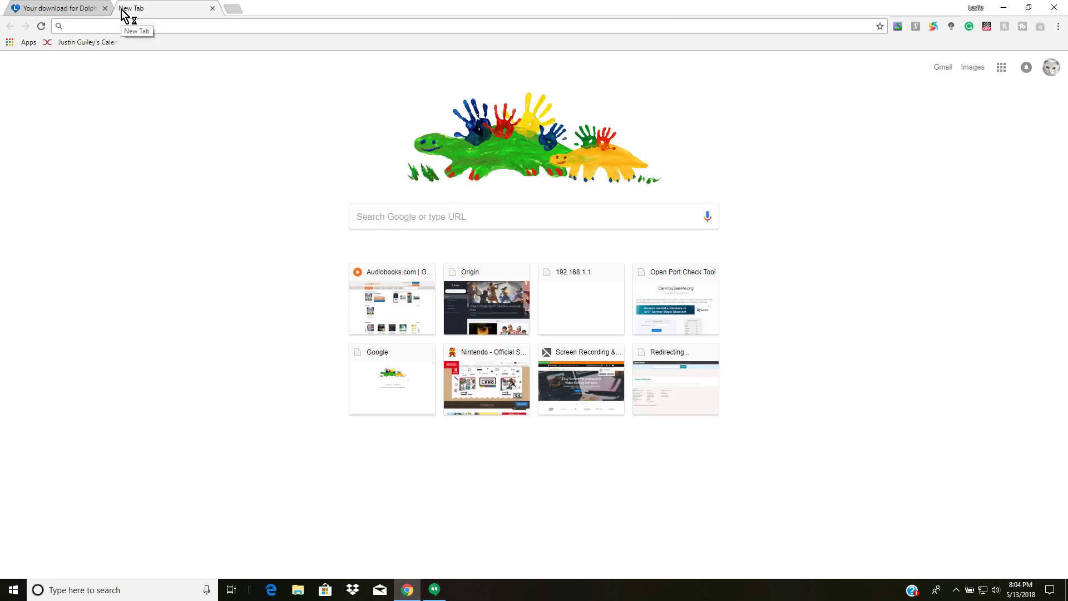
pyautogui.write('7')
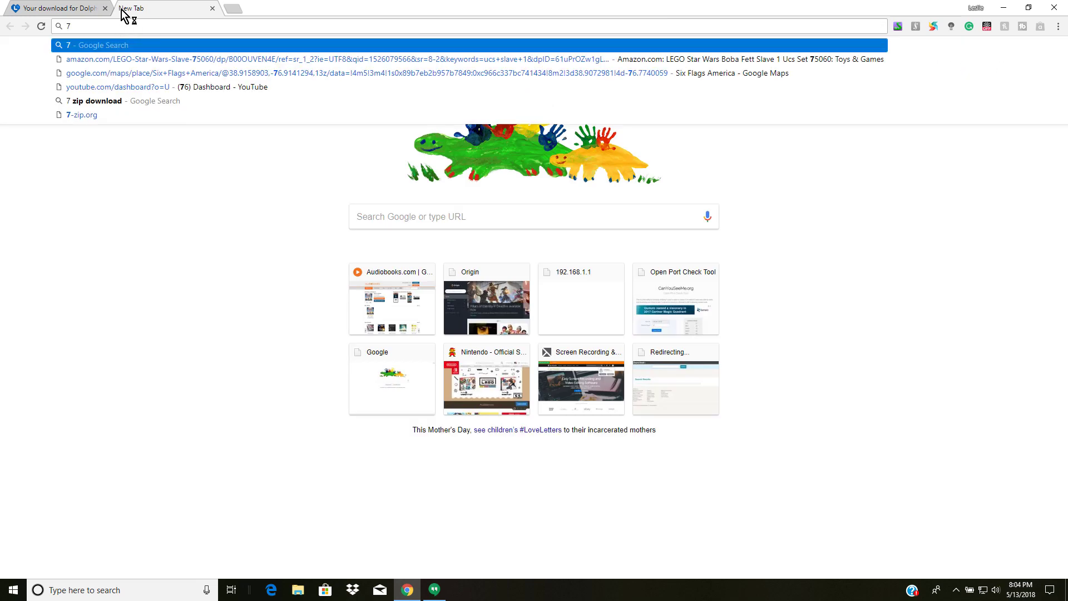
pyautogui.press('Down')
pyautogui.press('Down')
pyautogui.press('Down')
pyautogui.press('Down')
pyautogui.press('Down')
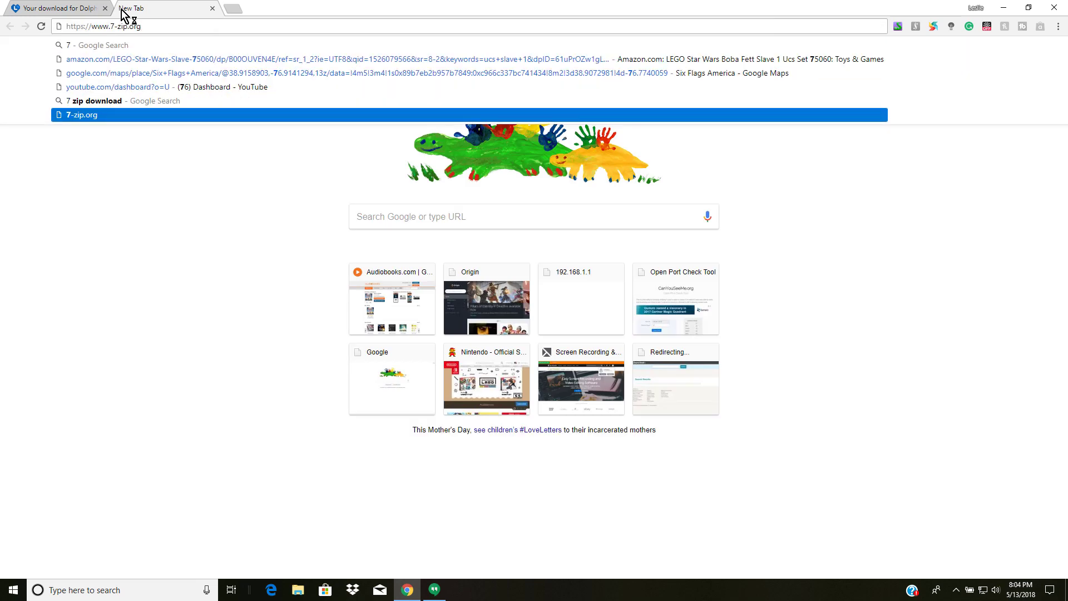
pyautogui.press('Return')
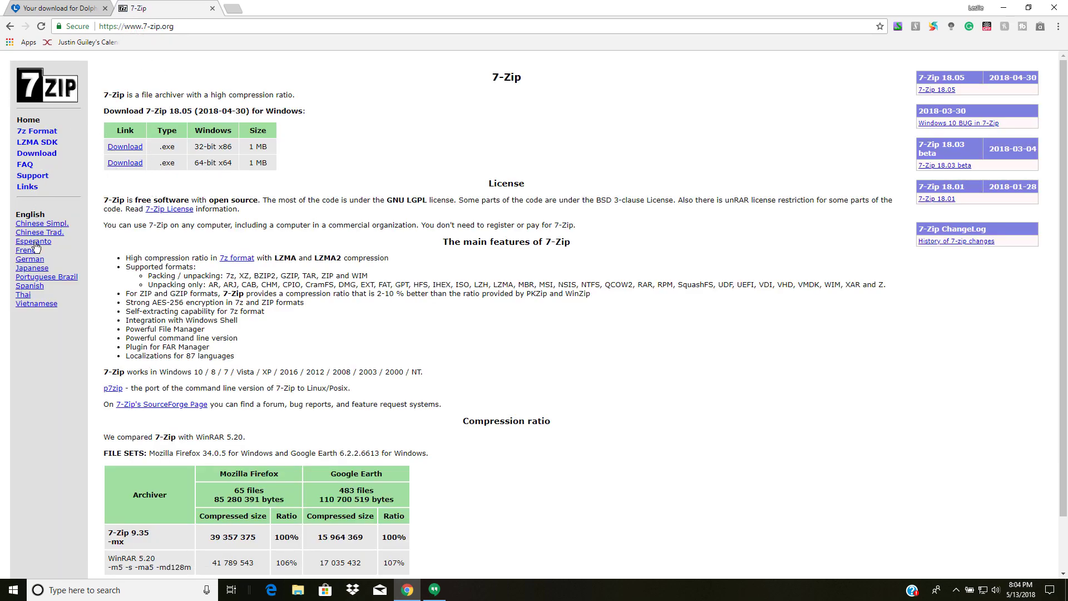
pyautogui.scroll(-1, 199, 306)
pyautogui.scroll(1, 179, 390)
pyautogui.scroll(-1, 200, 167)
pyautogui.scroll(1, 184, 133)
pyautogui.click(56, 8)
pyautogui.click(139, 9)
# Step: Return to the LoveROMs page and open the GameCube ROMs list
pyautogui.click(89, 9)
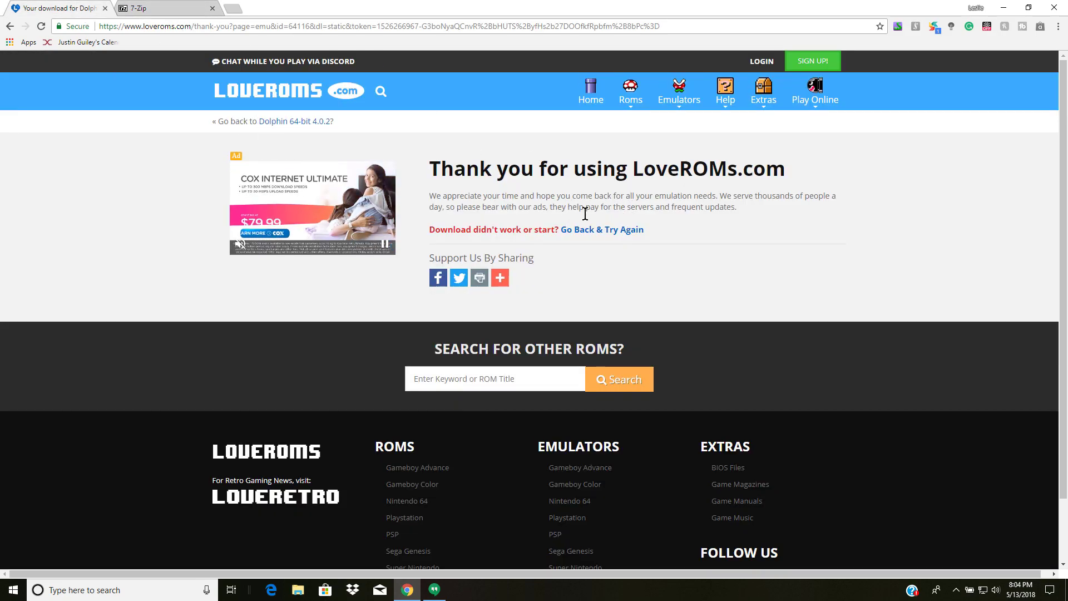
pyautogui.moveTo(627, 105)
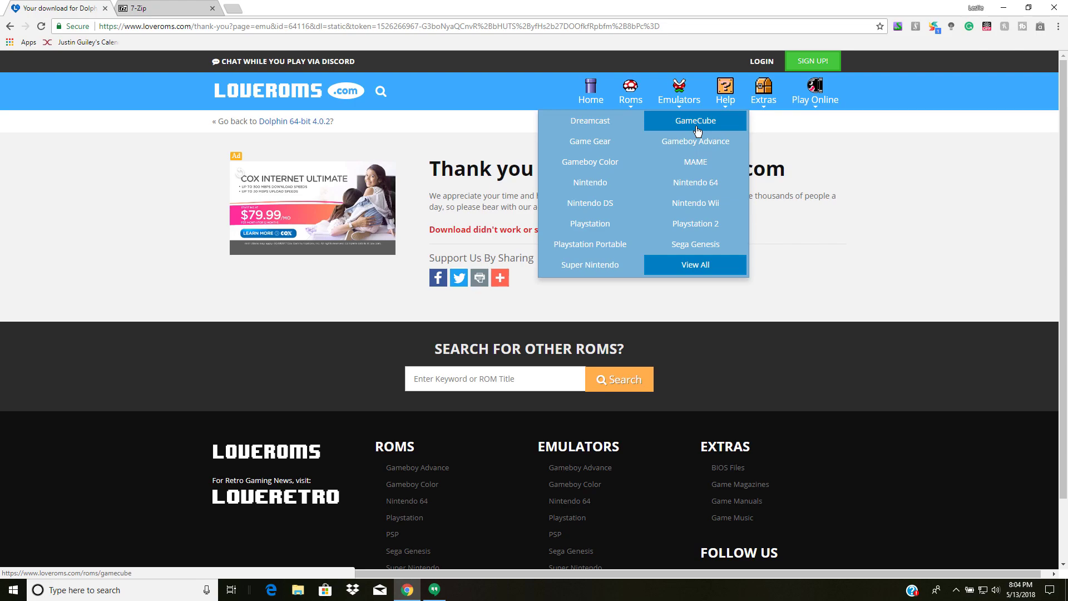
pyautogui.moveTo(683, 113)
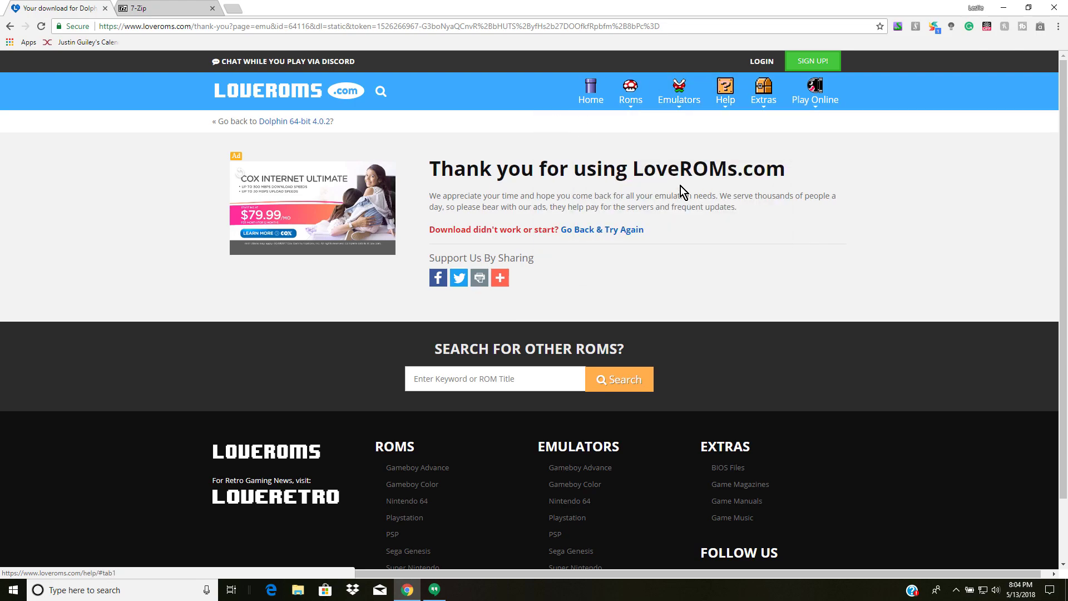
pyautogui.moveTo(638, 104)
pyautogui.click(669, 128)
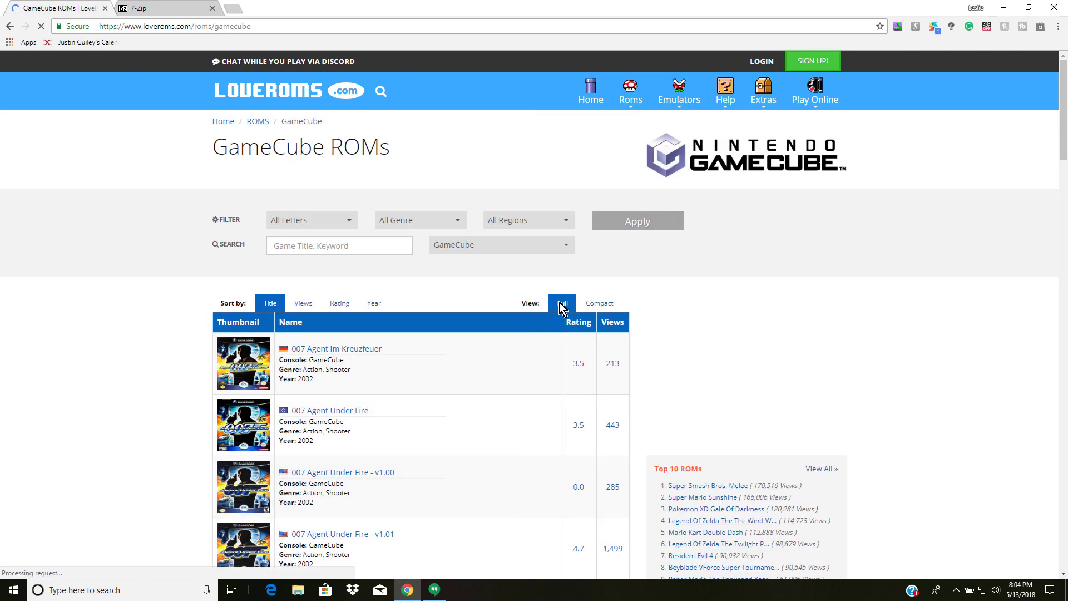
# Step: Look through the first page of the GameCube ROMs list down to its page links
pyautogui.scroll(-9, 481, 365)
pyautogui.scroll(-15, 484, 365)
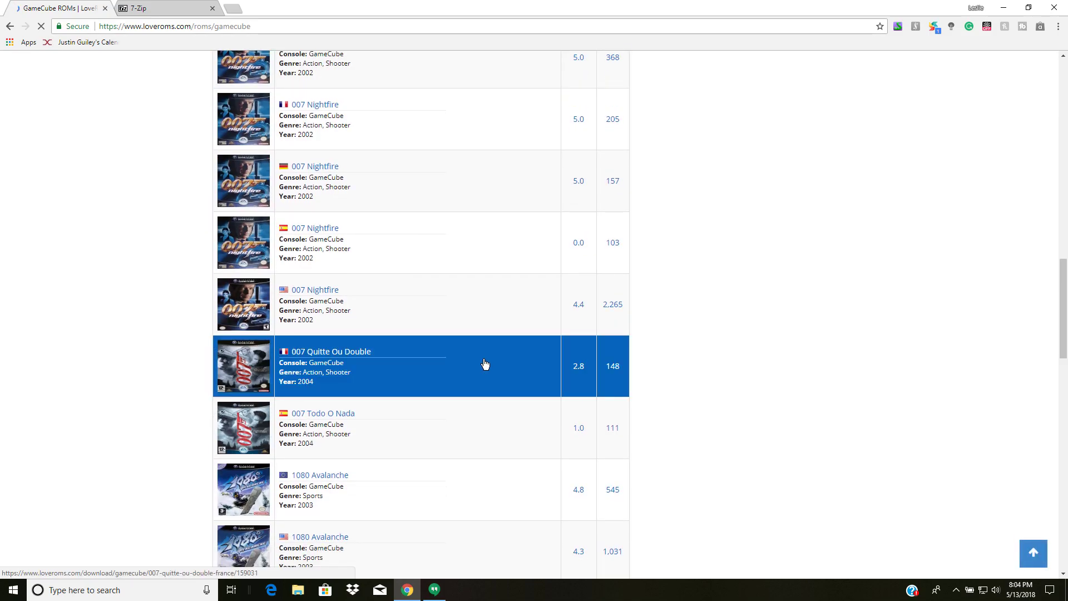
pyautogui.scroll(6, 485, 367)
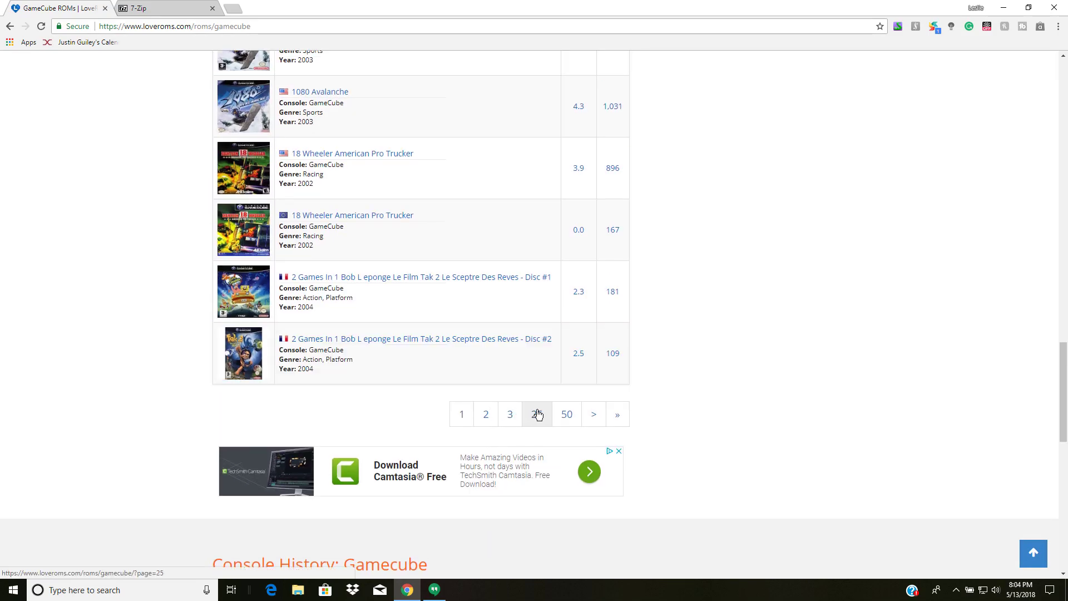
pyautogui.scroll(15, 486, 262)
pyautogui.scroll(2, 440, 265)
pyautogui.scroll(-17, 423, 261)
pyautogui.scroll(17, 403, 245)
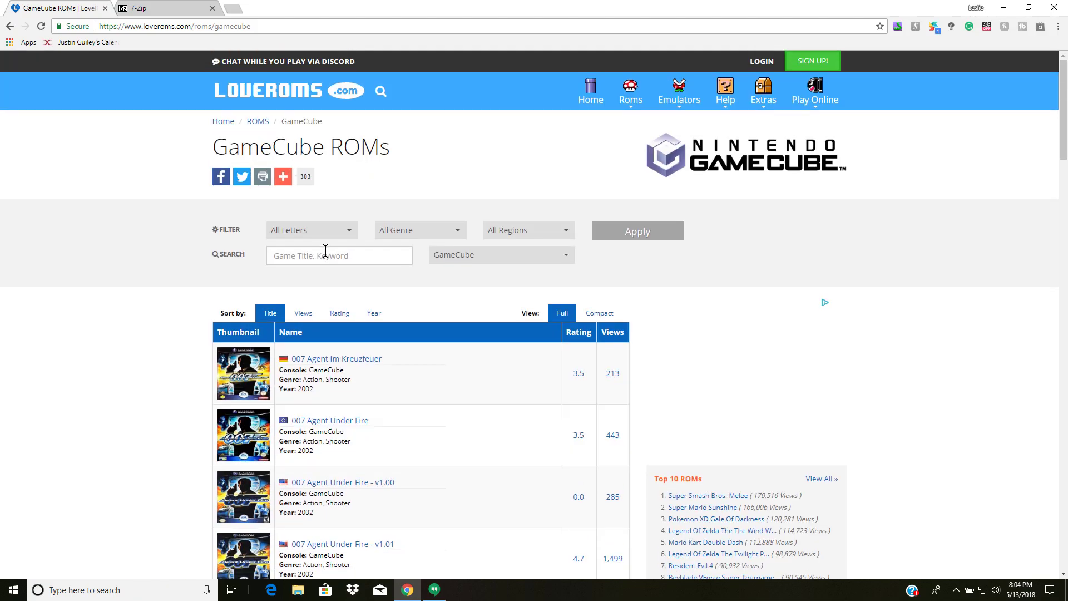
# Step: Search the GameCube ROMs for "need for speed"
pyautogui.click(326, 250)
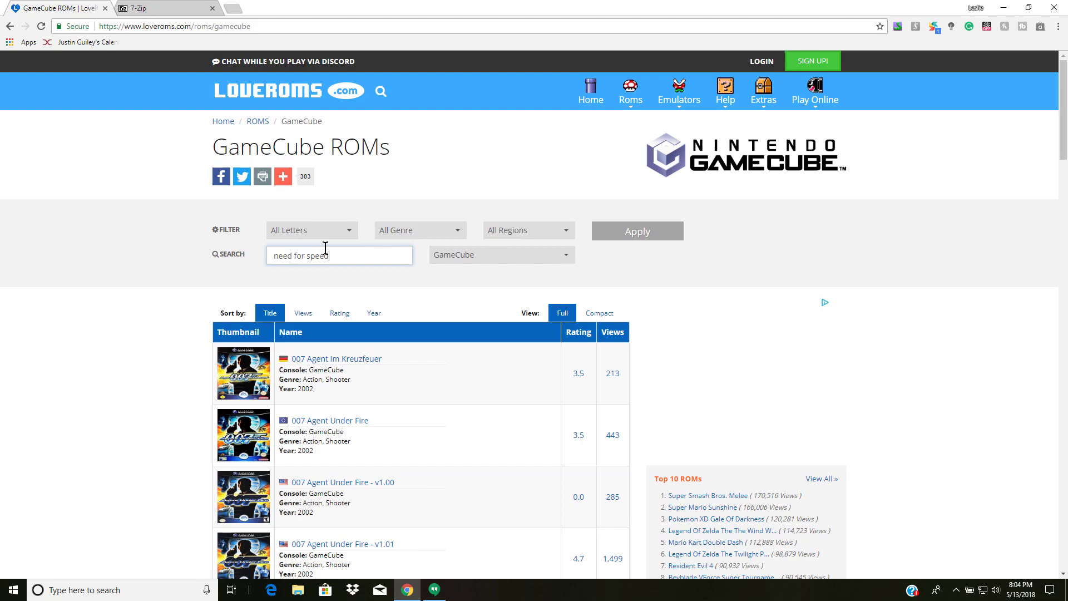
pyautogui.write('need for speed')
pyautogui.press('Return')
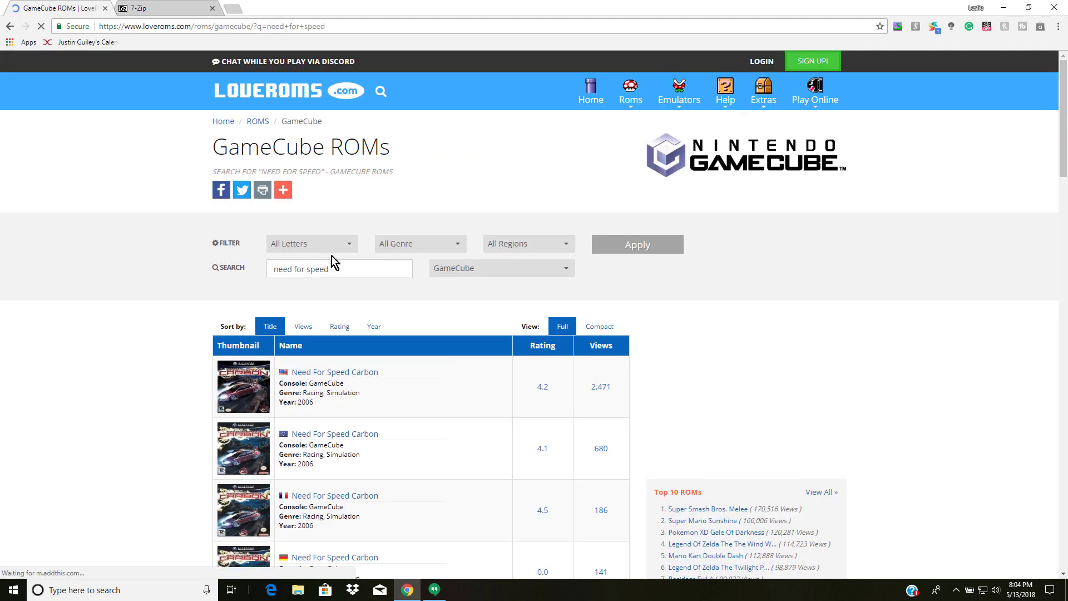
# Step: Look through the Need For Speed search results to see which titles and regional versions are offered
pyautogui.scroll(-5, 361, 267)
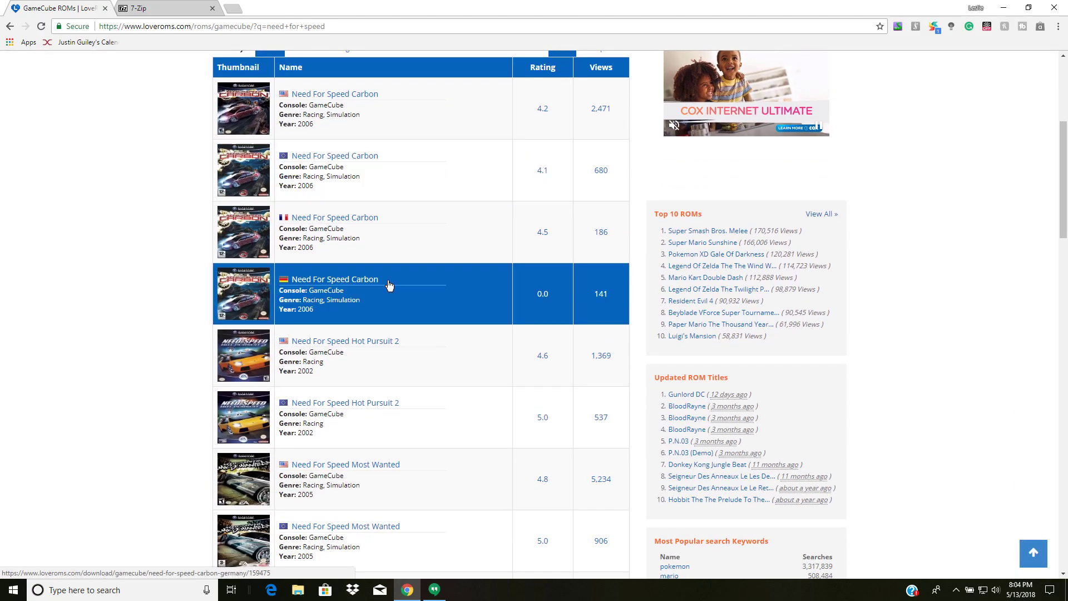
pyautogui.scroll(-7, 389, 286)
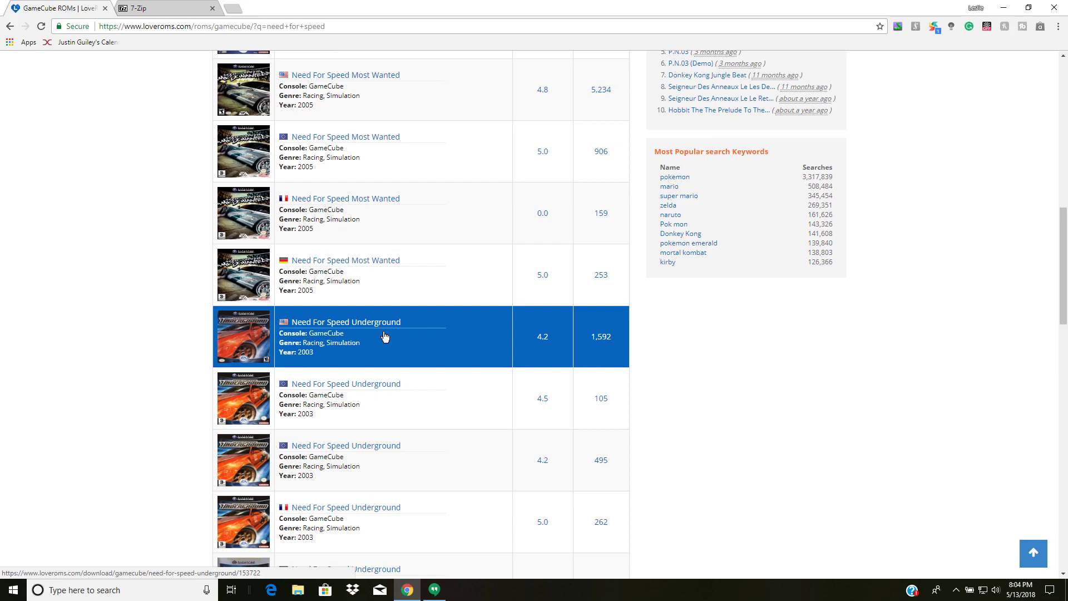
pyautogui.scroll(-1, 384, 336)
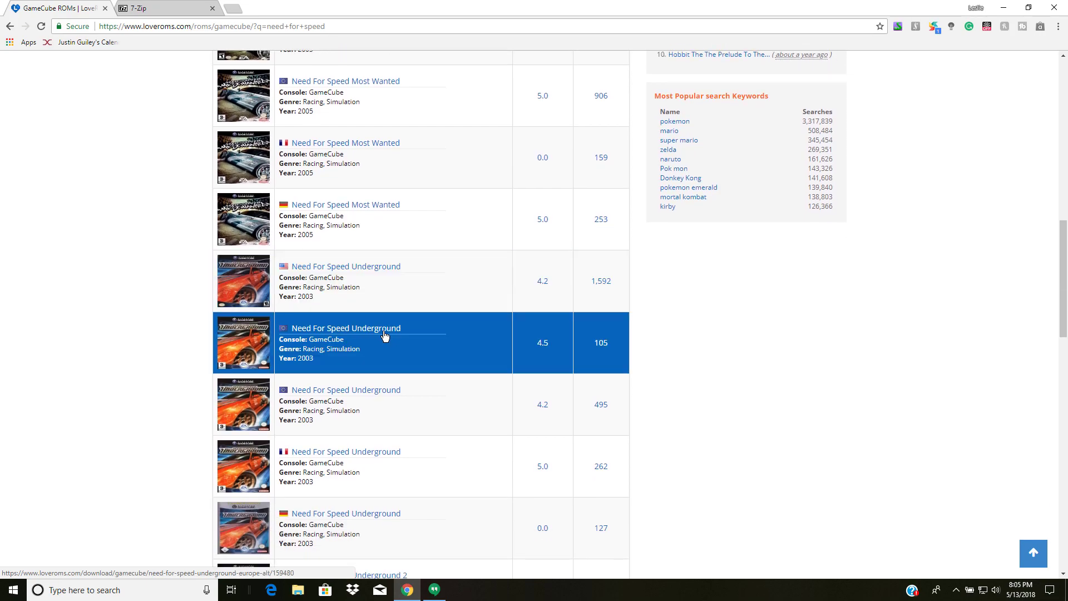
pyautogui.scroll(-2, 383, 335)
pyautogui.scroll(-1, 370, 425)
pyautogui.scroll(-1, 370, 426)
pyautogui.scroll(-5, 370, 426)
pyautogui.scroll(3, 370, 425)
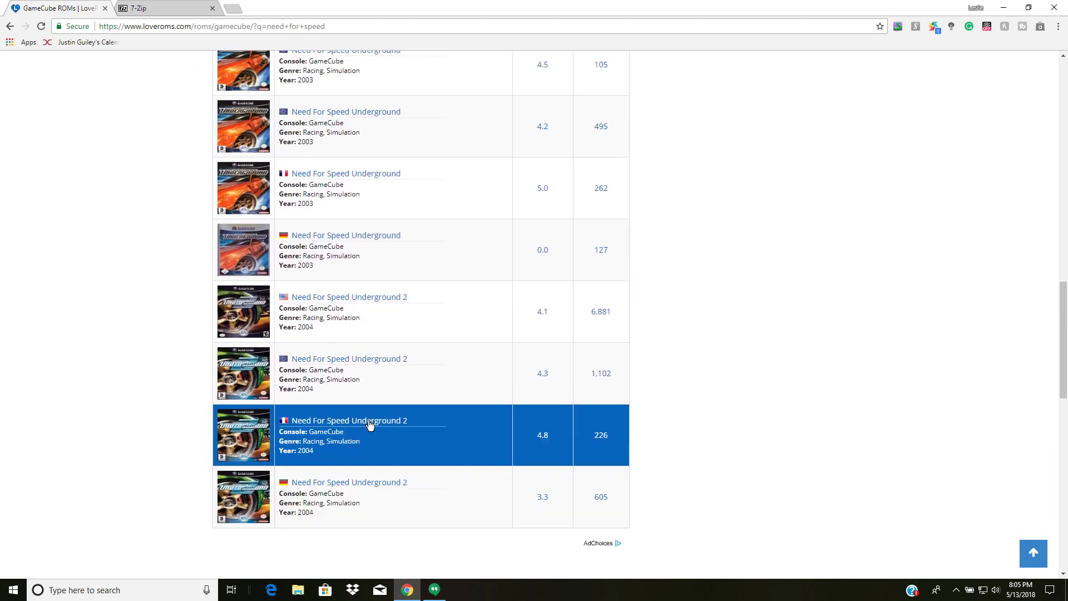
pyautogui.scroll(15, 388, 336)
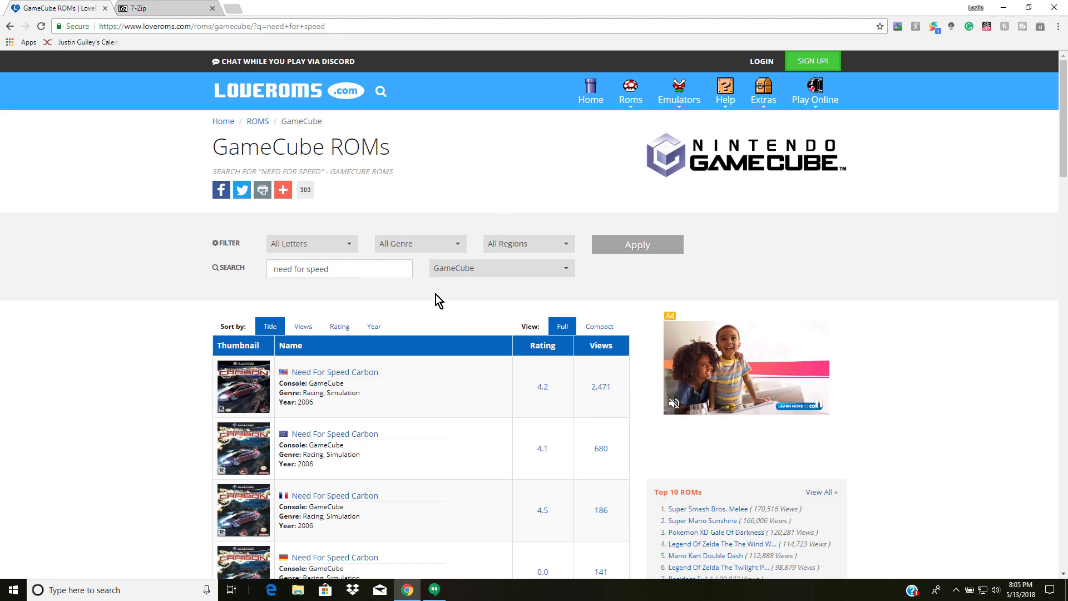
# Step: Sort the search results by year and open the USA version of Need For Speed Carbon
pyautogui.click(373, 324)
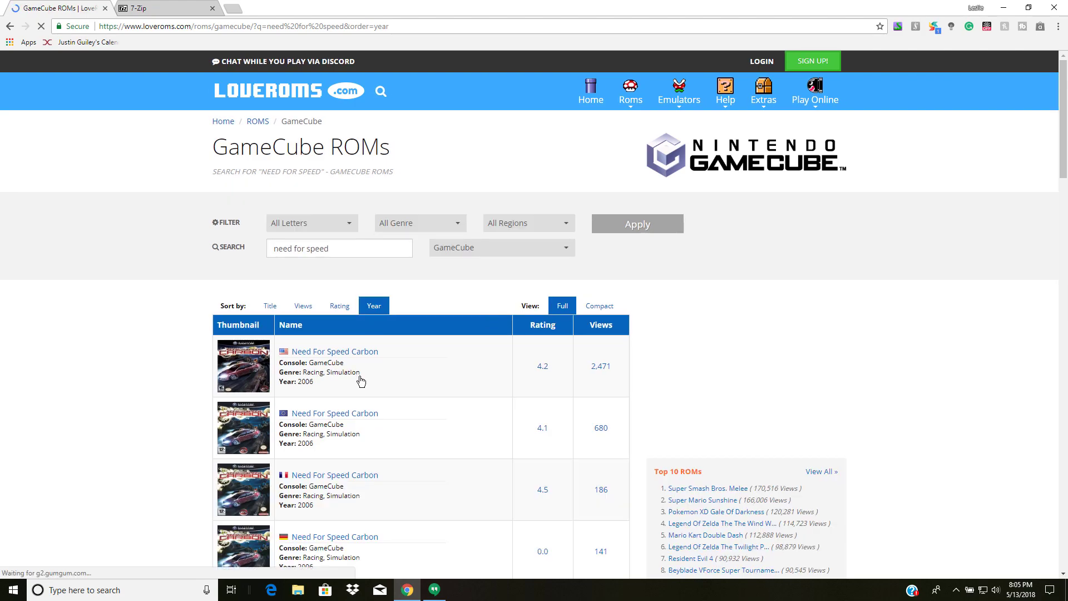
pyautogui.click(393, 396)
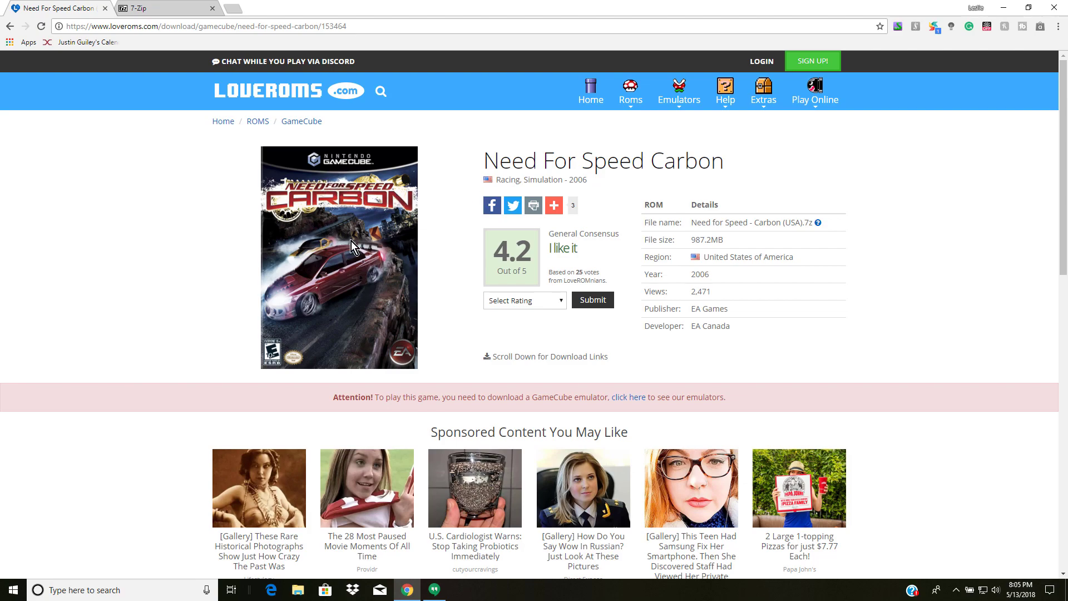
# Step: Request the slow download of Need for Speed - Carbon (USA).7z and start it once available
pyautogui.scroll(-5, 366, 260)
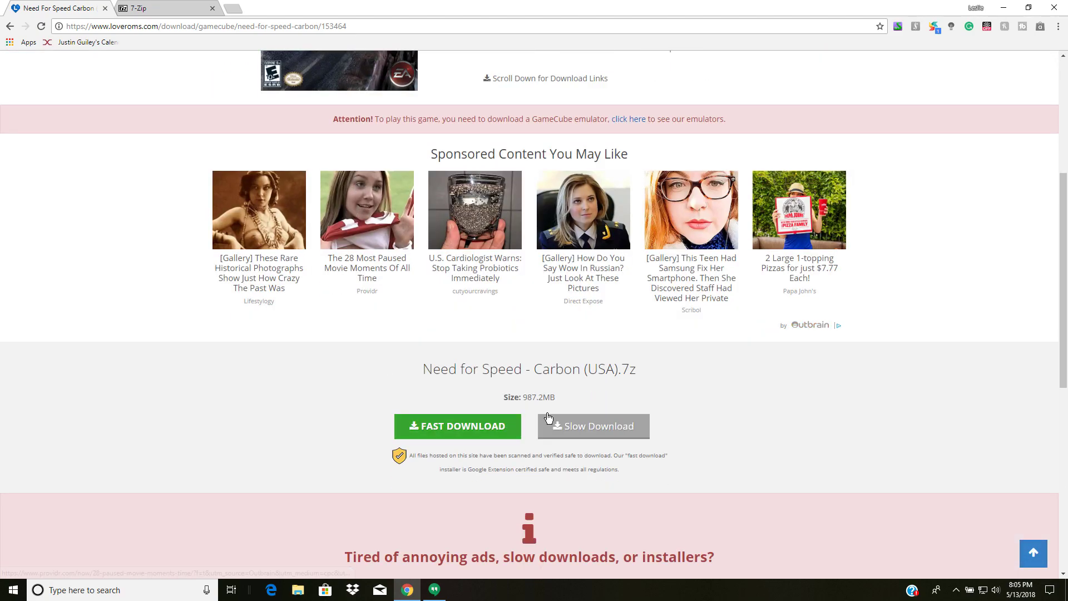
pyautogui.click(590, 427)
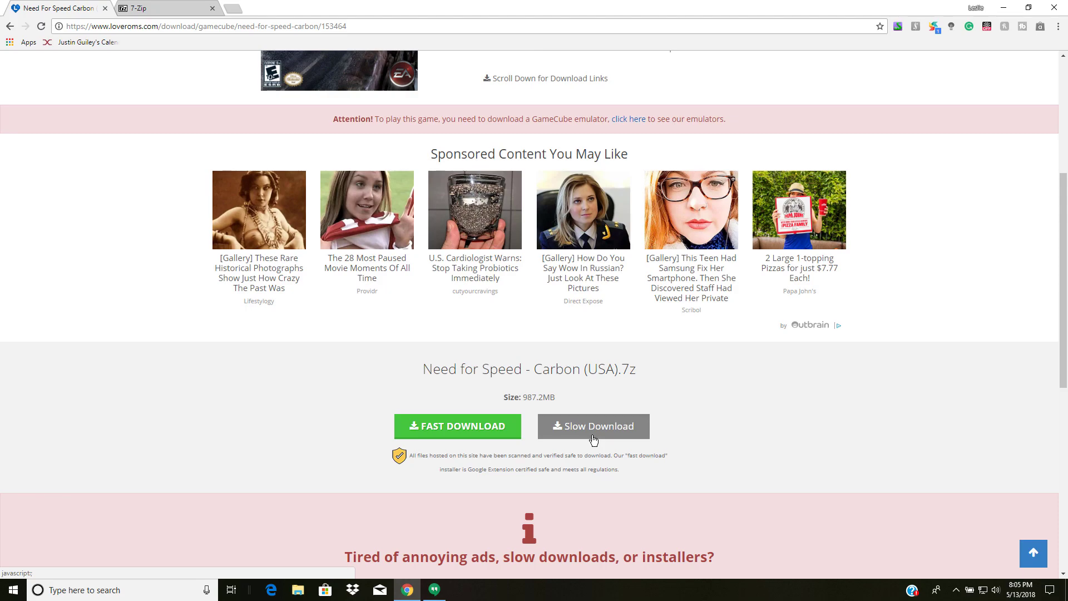
pyautogui.scroll(-5, 890, 456)
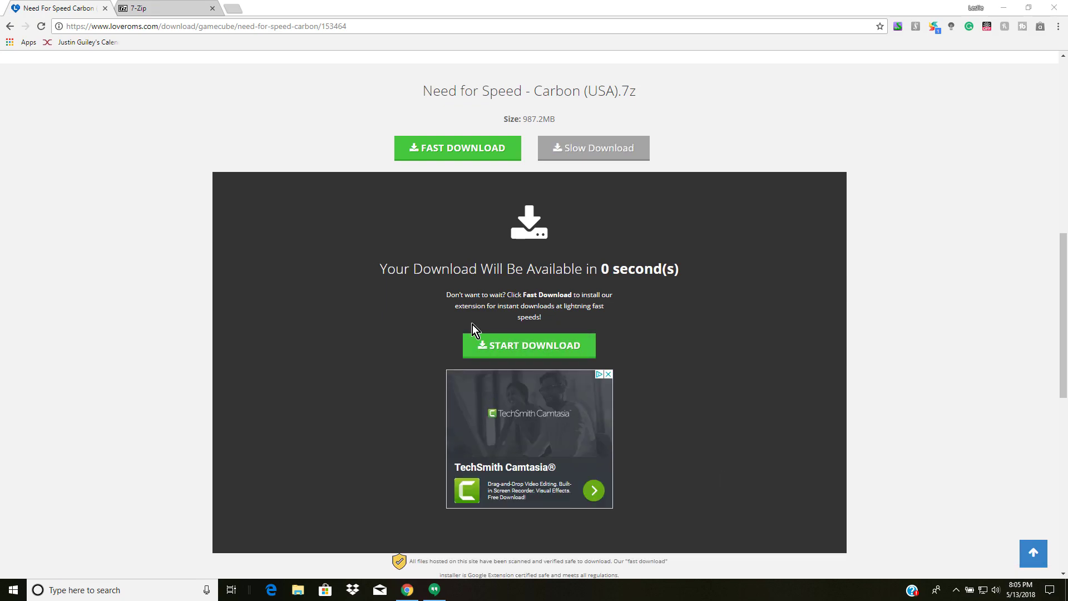
pyautogui.click(501, 343)
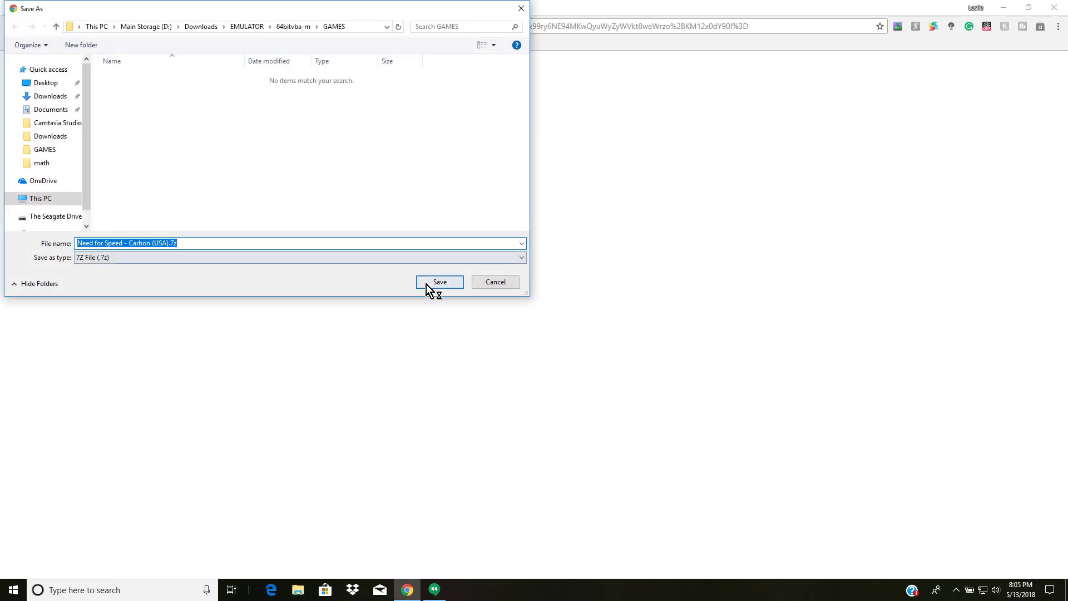
# Step: Save the archive in the GAMES folder under EMULATOR, dolphin-master-5.0-7414-x64, Dolphin-x64
pyautogui.click(248, 26)
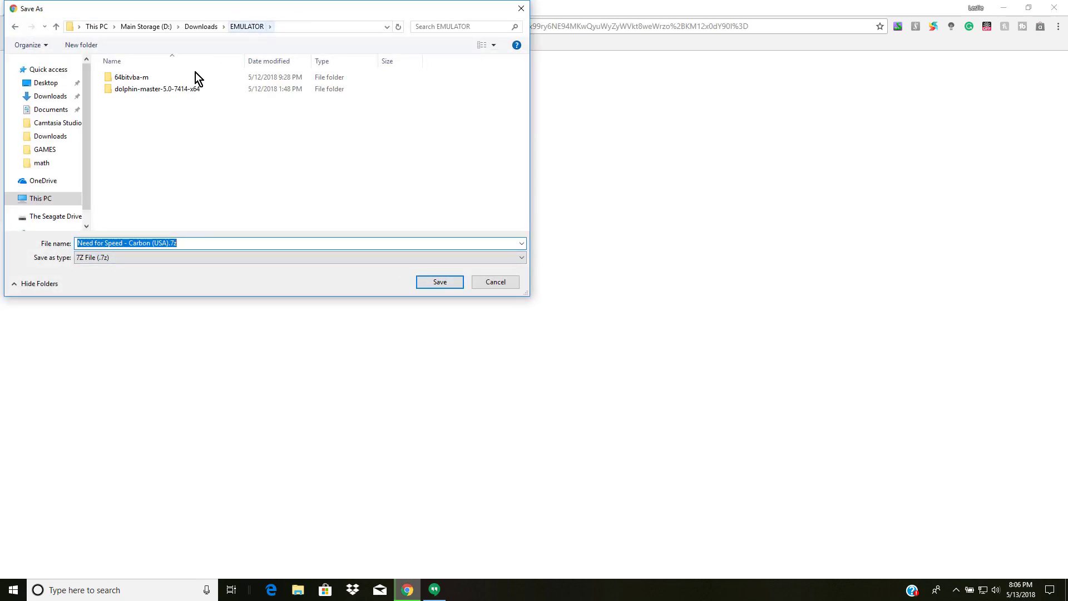
pyautogui.doubleClick(155, 88)
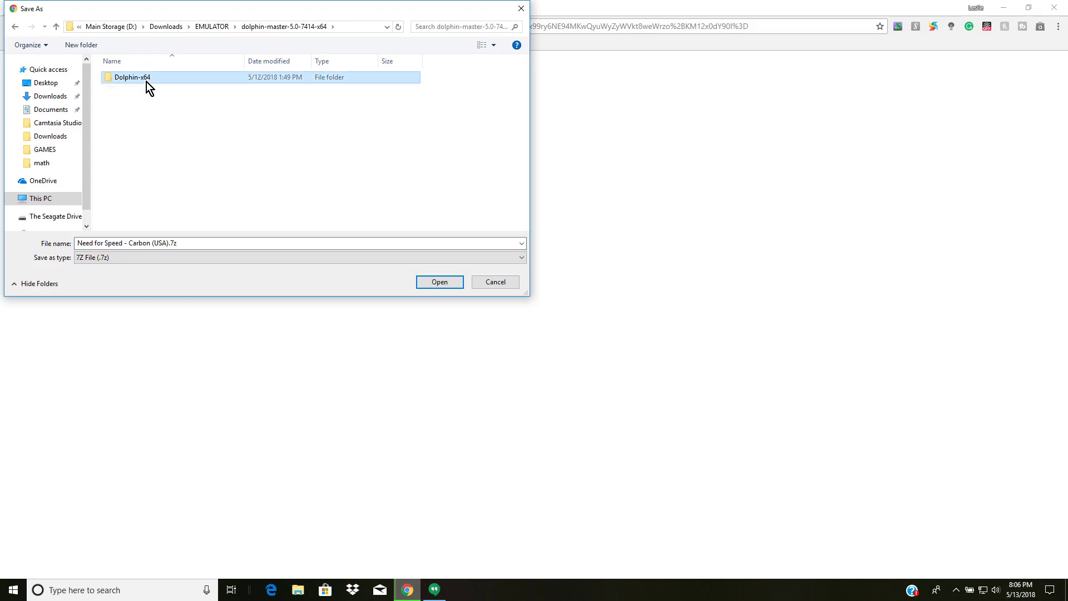
pyautogui.doubleClick(146, 81)
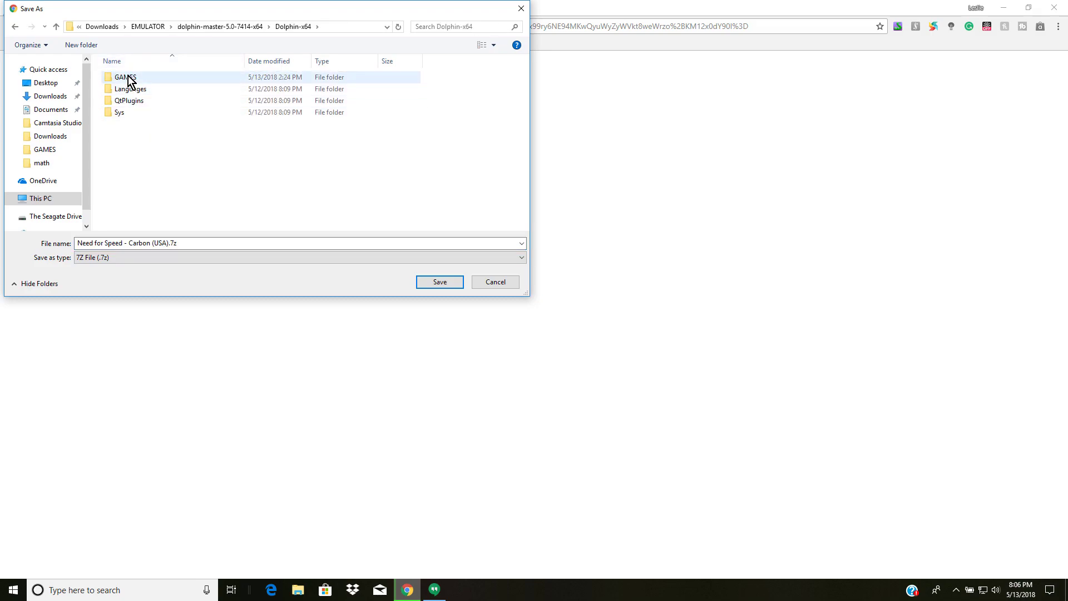
pyautogui.doubleClick(127, 78)
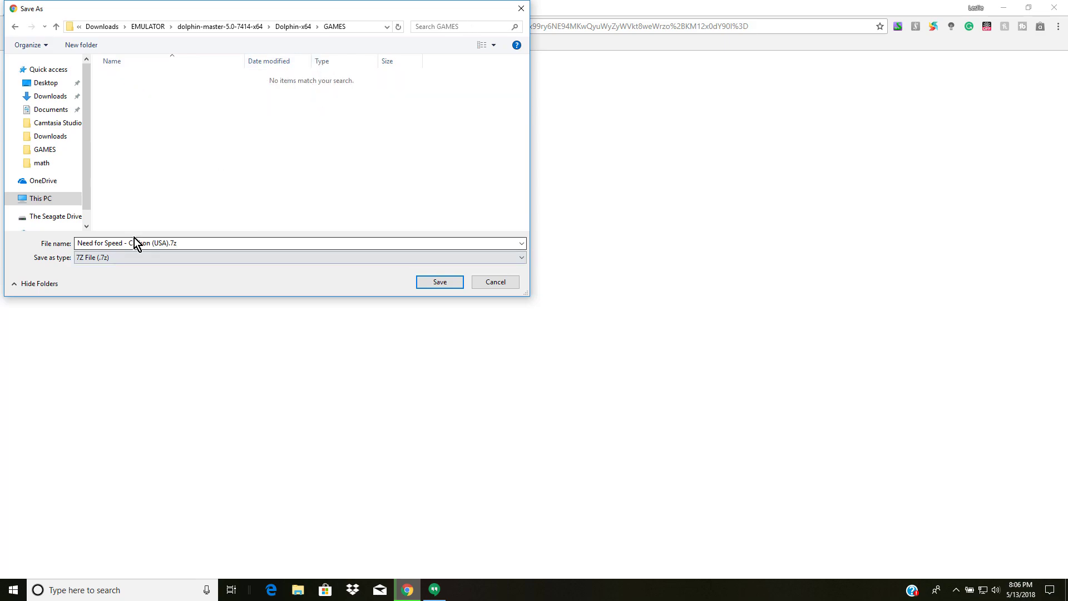
pyautogui.click(439, 282)
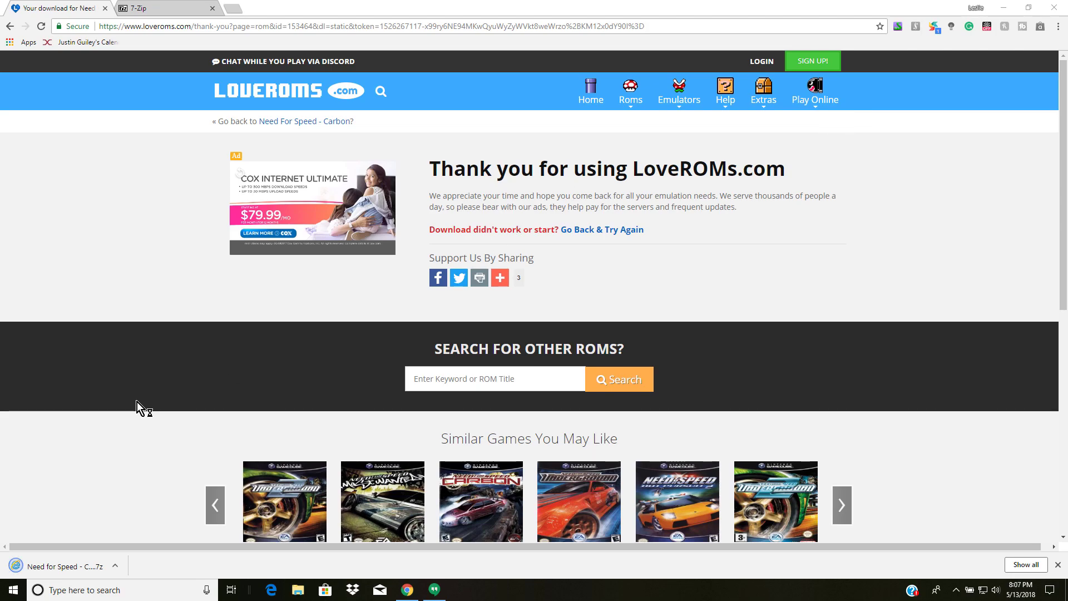
# Step: Show the downloaded Need for Speed - Carbon (USA).7z in its folder and clear the file selection
pyautogui.click(112, 559)
pyautogui.rightClick(118, 561)
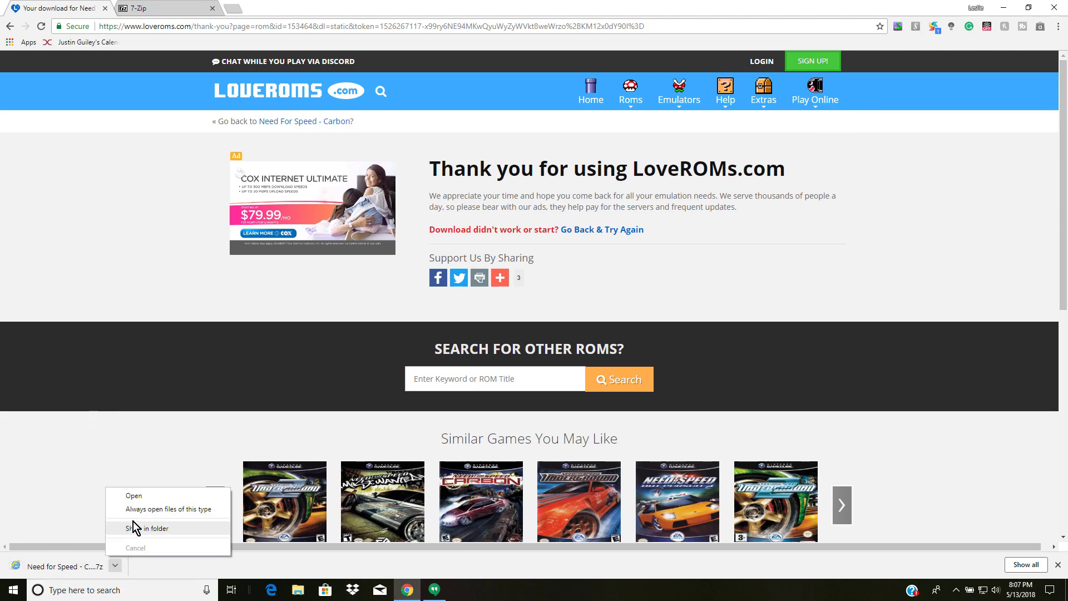
pyautogui.click(140, 531)
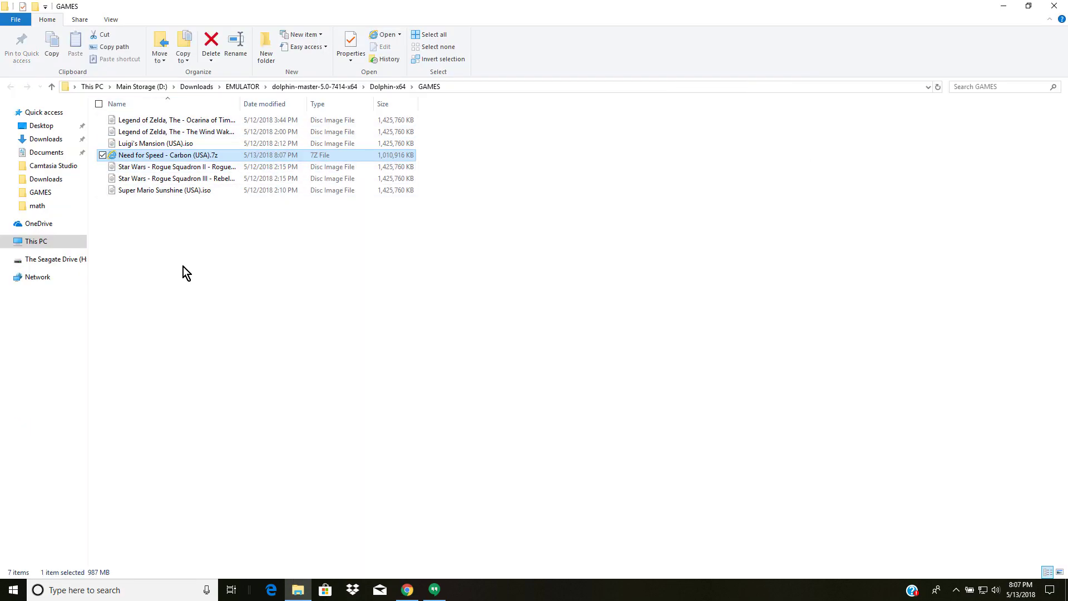
pyautogui.click(184, 265)
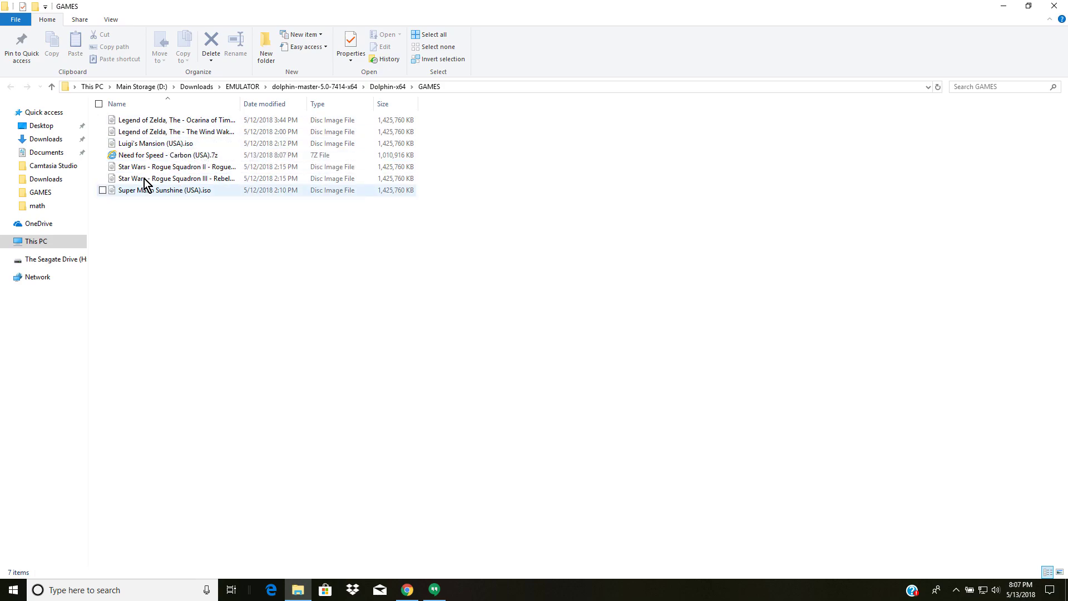
# Step: Extract Need for Speed - Carbon (USA).7z into the GAMES folder with 7-Zip, then delete the archive
pyautogui.rightClick(132, 158)
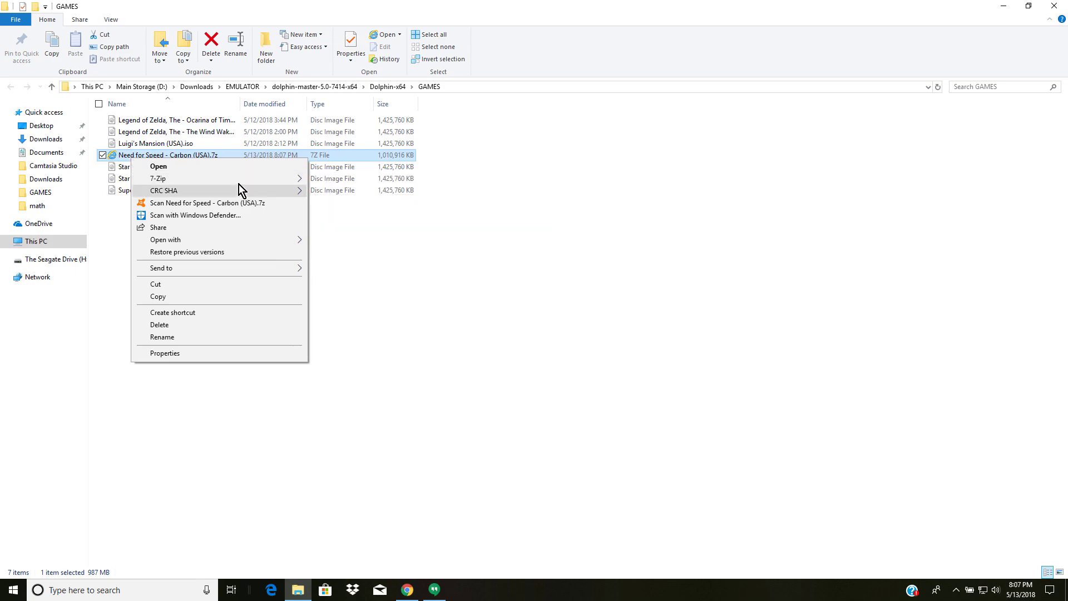
pyautogui.moveTo(239, 181)
pyautogui.click(352, 216)
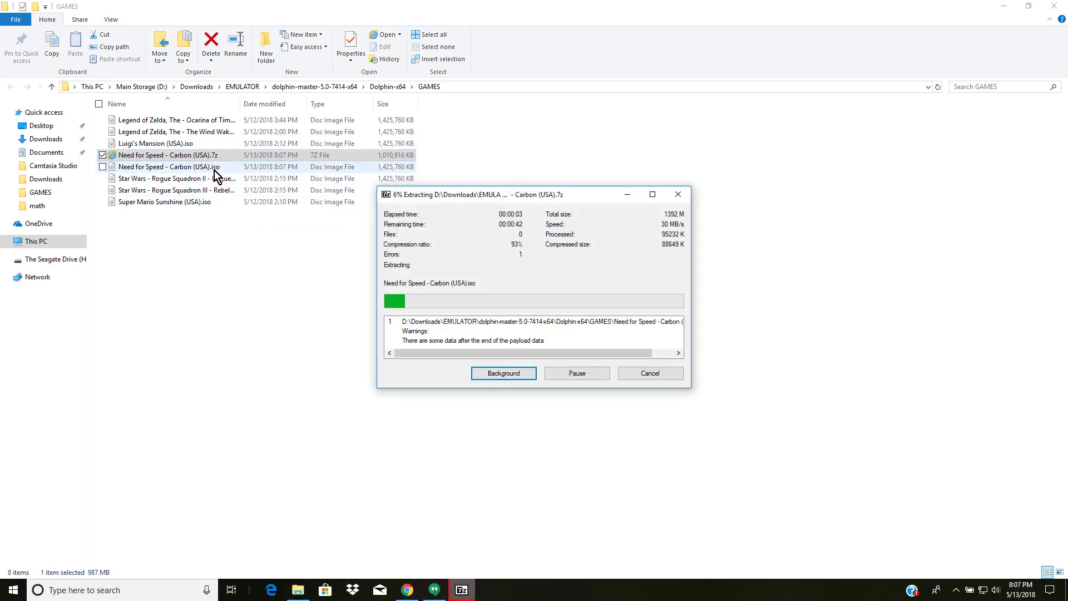
pyautogui.moveTo(412, 199); pyautogui.dragTo(558, 189)
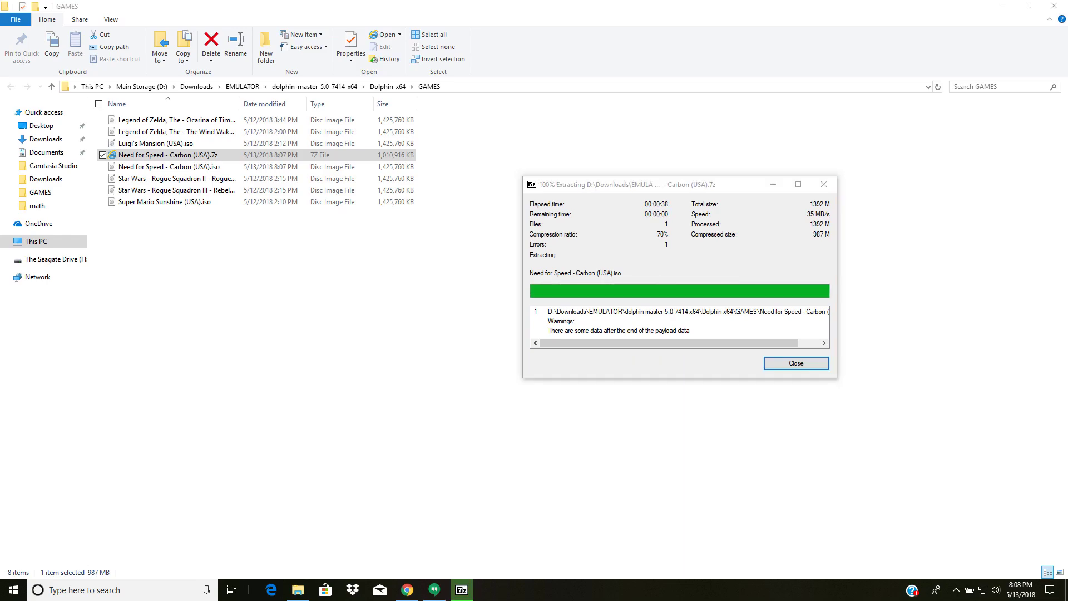
pyautogui.click(820, 359)
pyautogui.rightClick(152, 158)
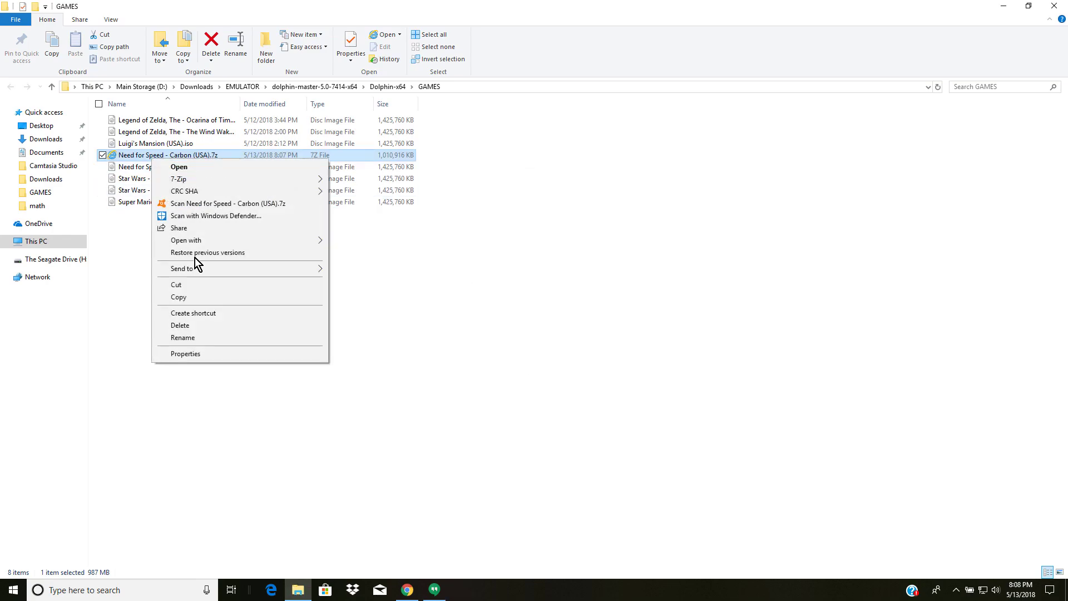
pyautogui.click(187, 323)
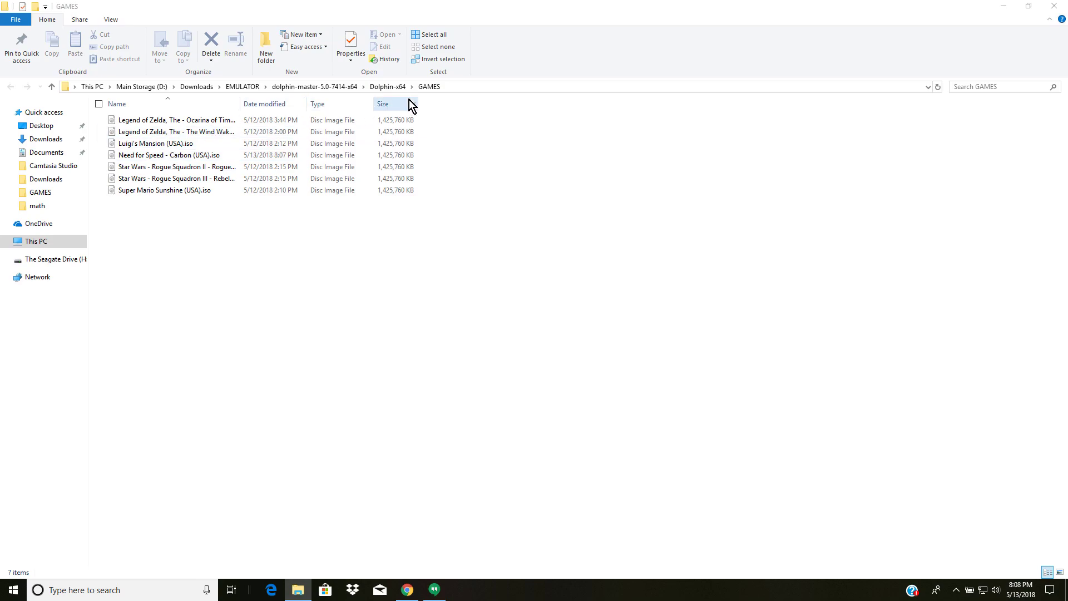
# Step: Go up to the Dolphin-x64 folder and launch Dolphin.exe
pyautogui.click(388, 87)
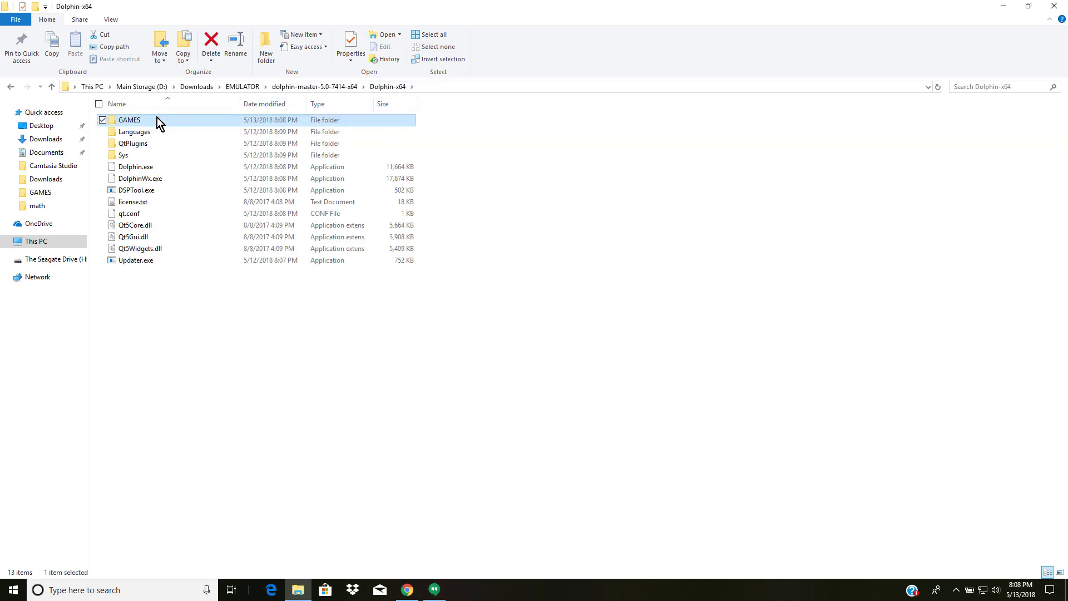
pyautogui.click(146, 173)
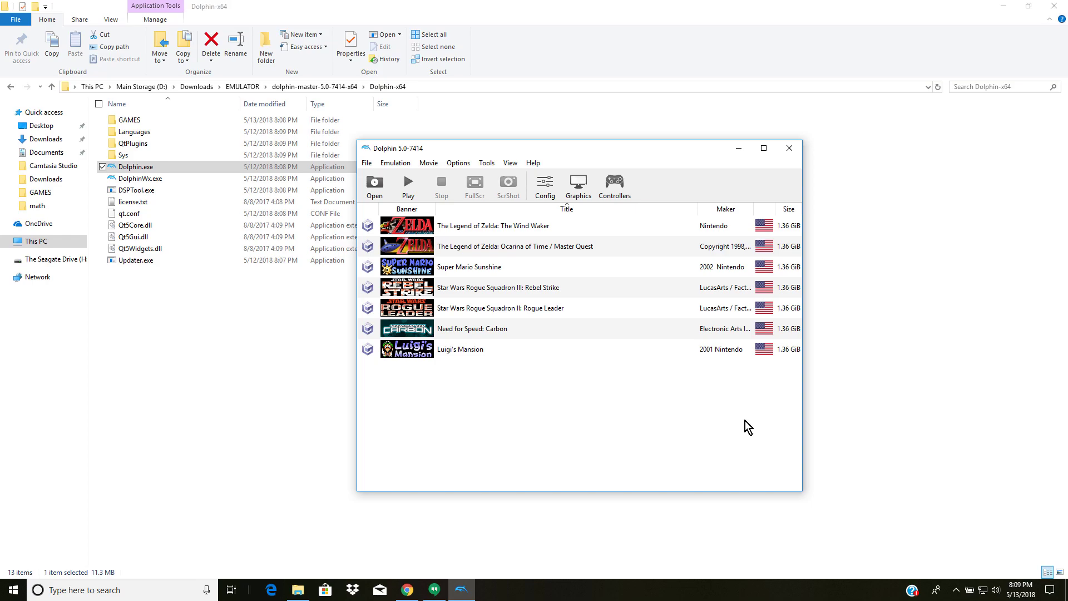
# Step: Open Windows System Information and check the System Type entry in the system summary
pyautogui.click(66, 592)
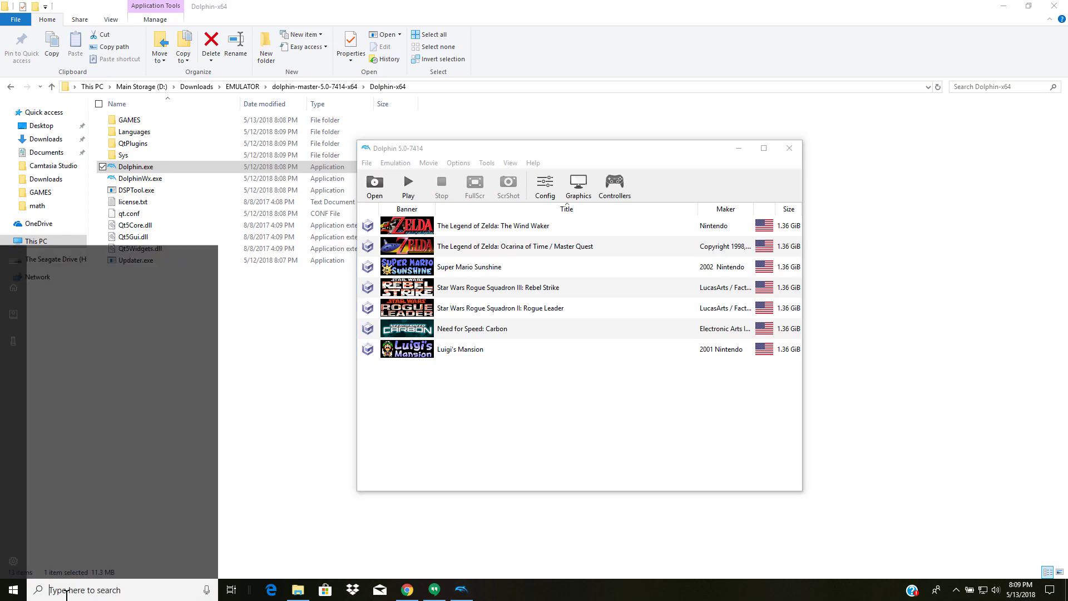
pyautogui.write('syste')
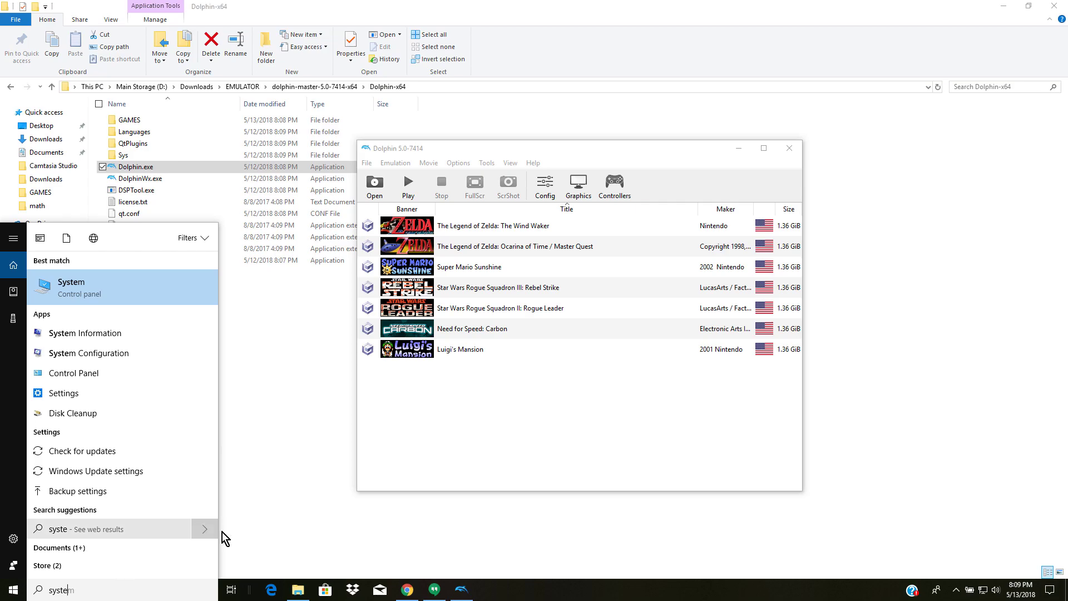
pyautogui.click(111, 337)
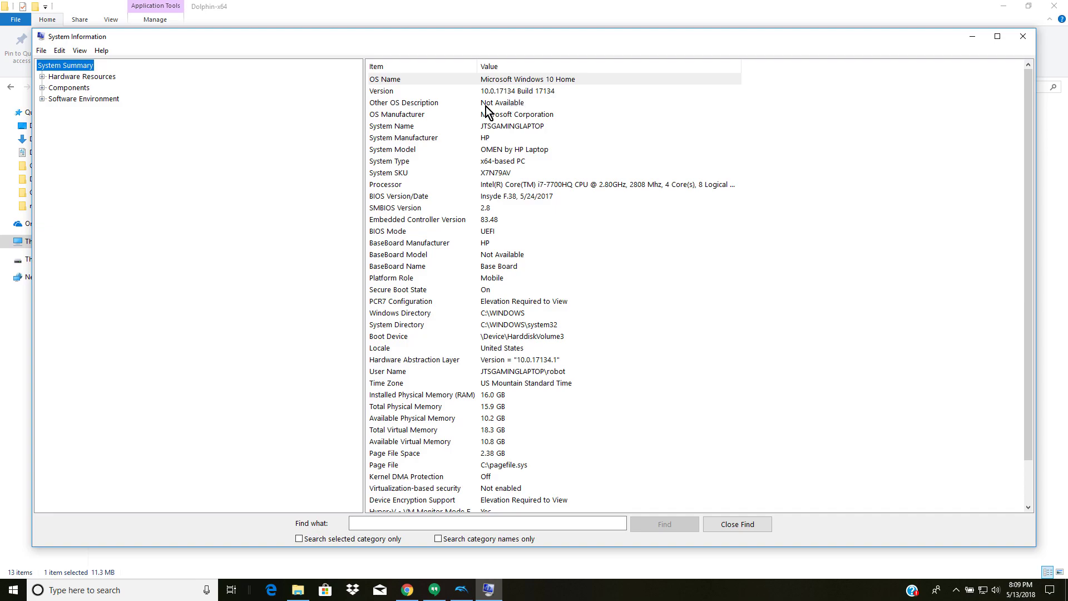
pyautogui.click(401, 163)
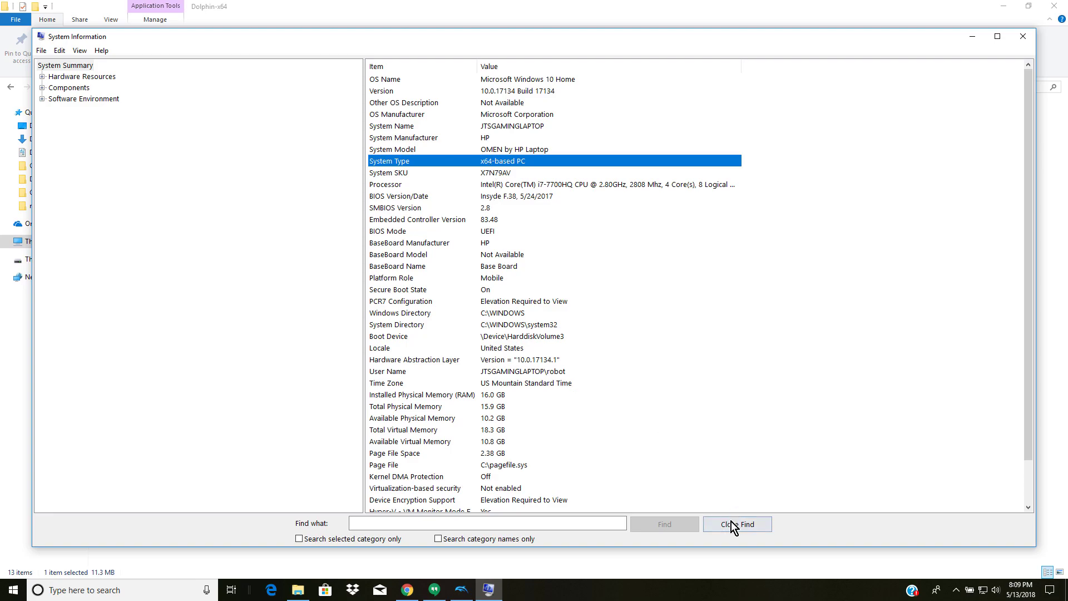
# Step: Close System Information, look through the game ISO files in the GAMES folder, and return to the Dolphin-x64 folder
pyautogui.click(1022, 36)
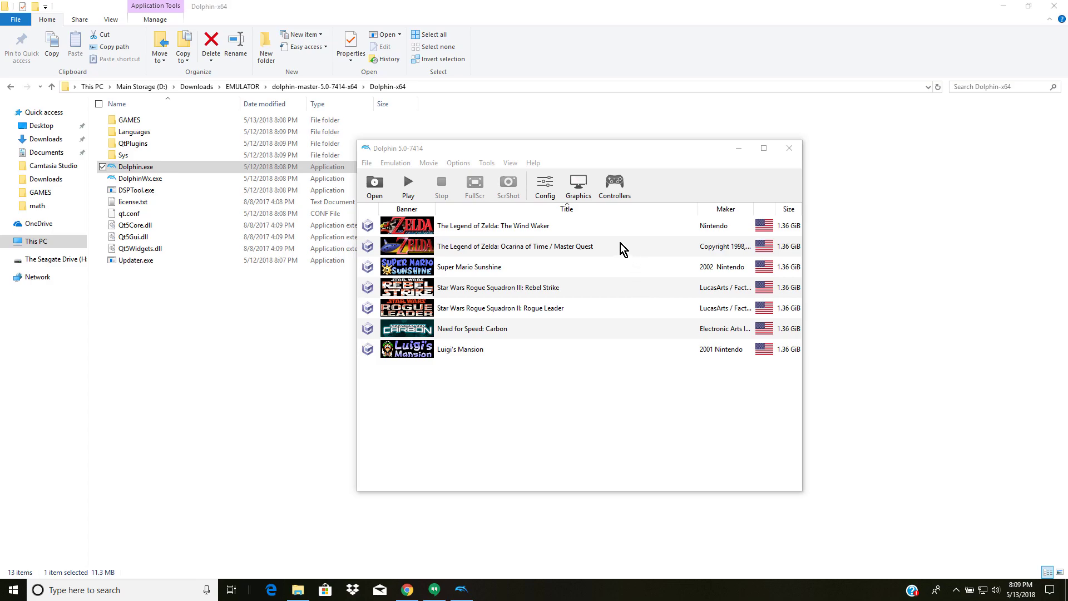
pyautogui.doubleClick(214, 122)
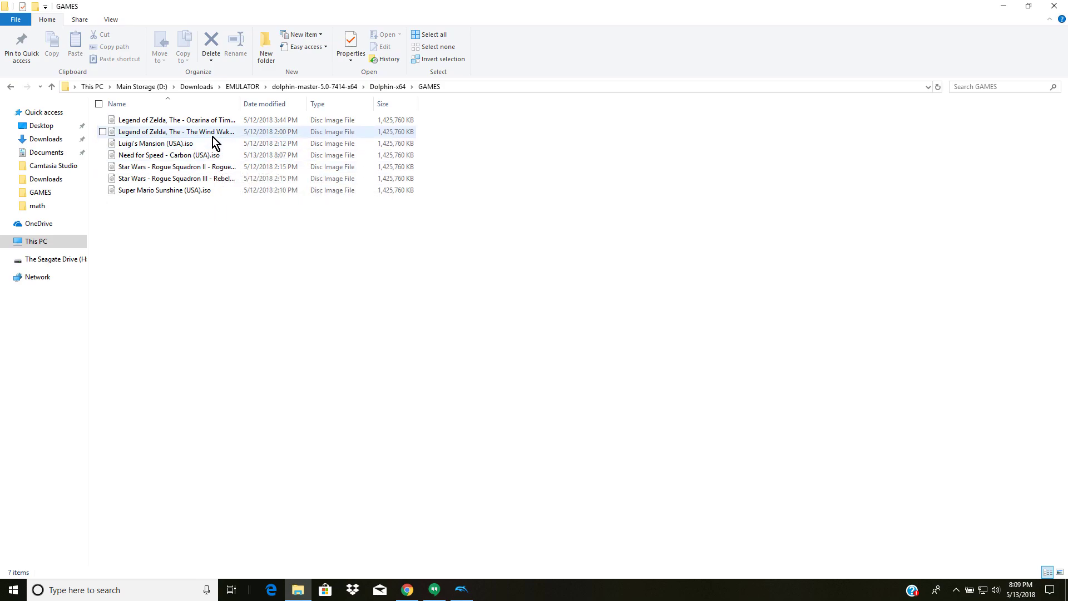
pyautogui.click(212, 137)
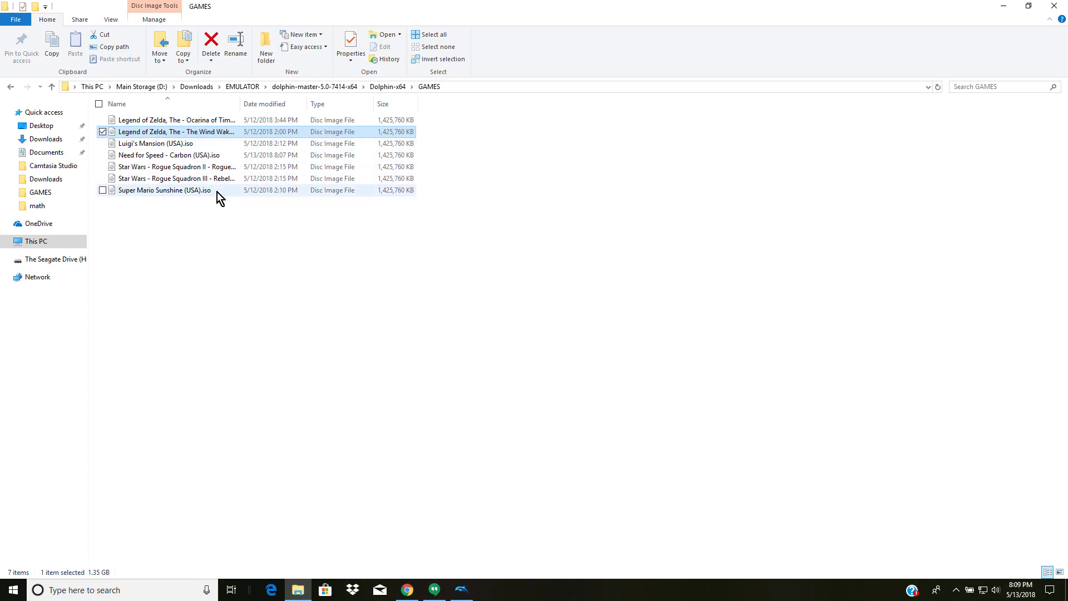
pyautogui.click(222, 225)
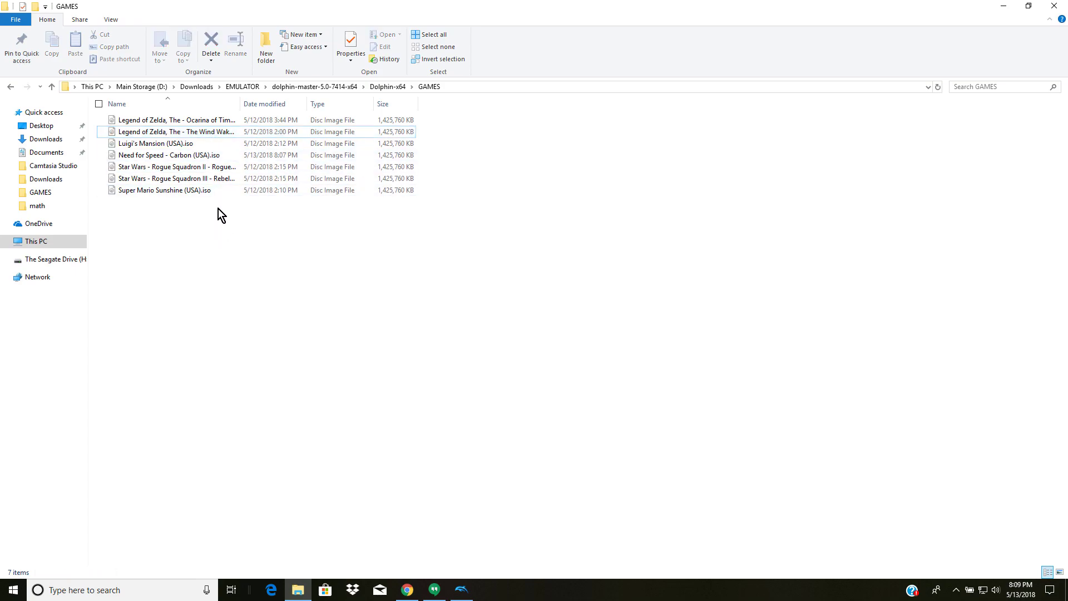
pyautogui.click(388, 87)
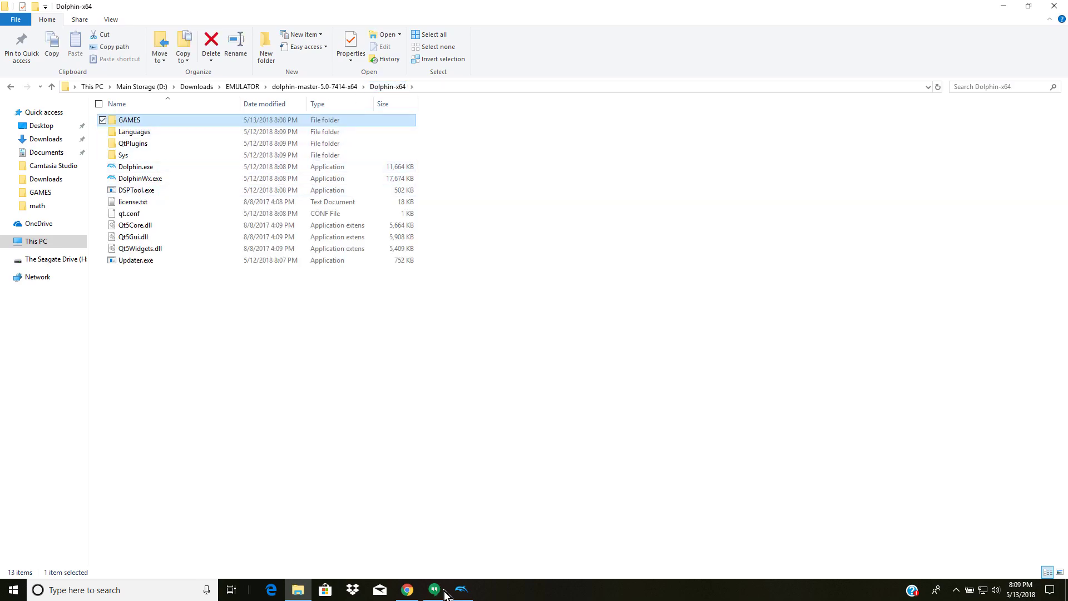
# Step: Switch to Dolphin, start Need for Speed: Carbon from the game list, and stop the emulation
pyautogui.click(462, 590)
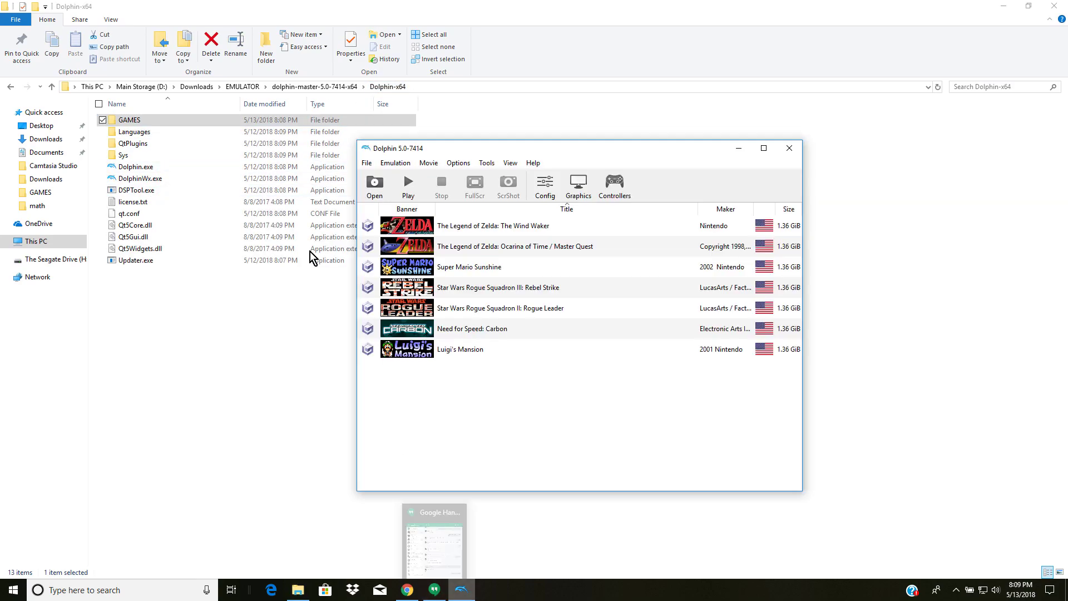
pyautogui.doubleClick(460, 328)
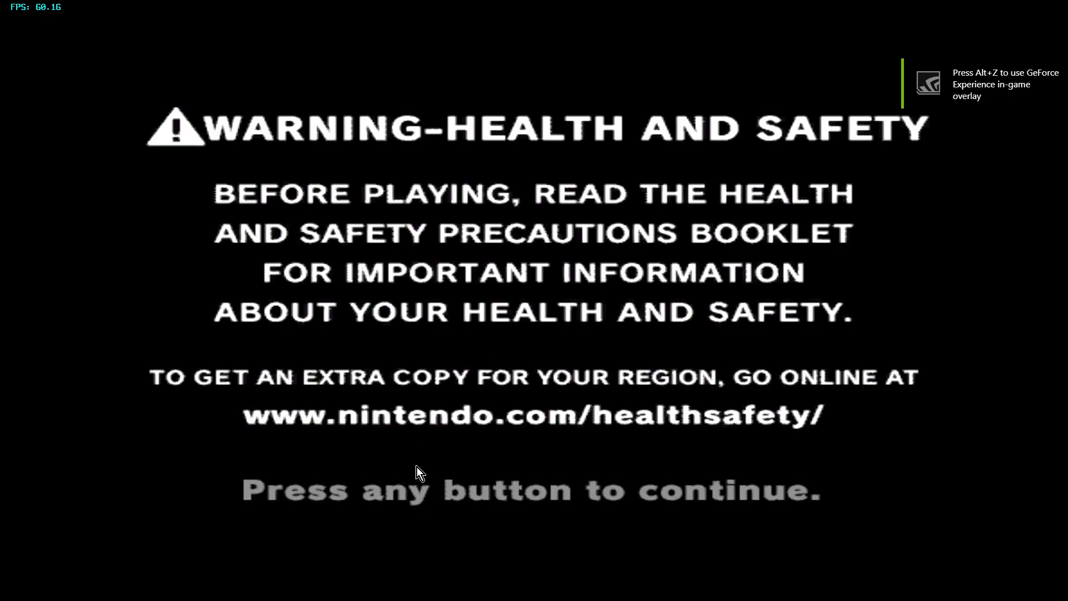
pyautogui.press('Escape')
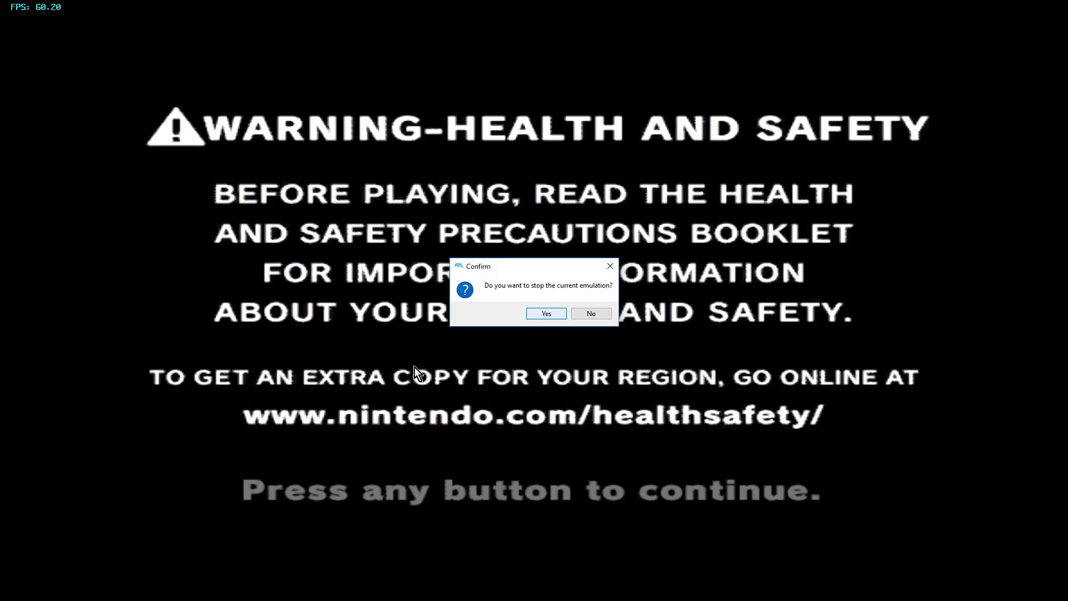
pyautogui.click(553, 312)
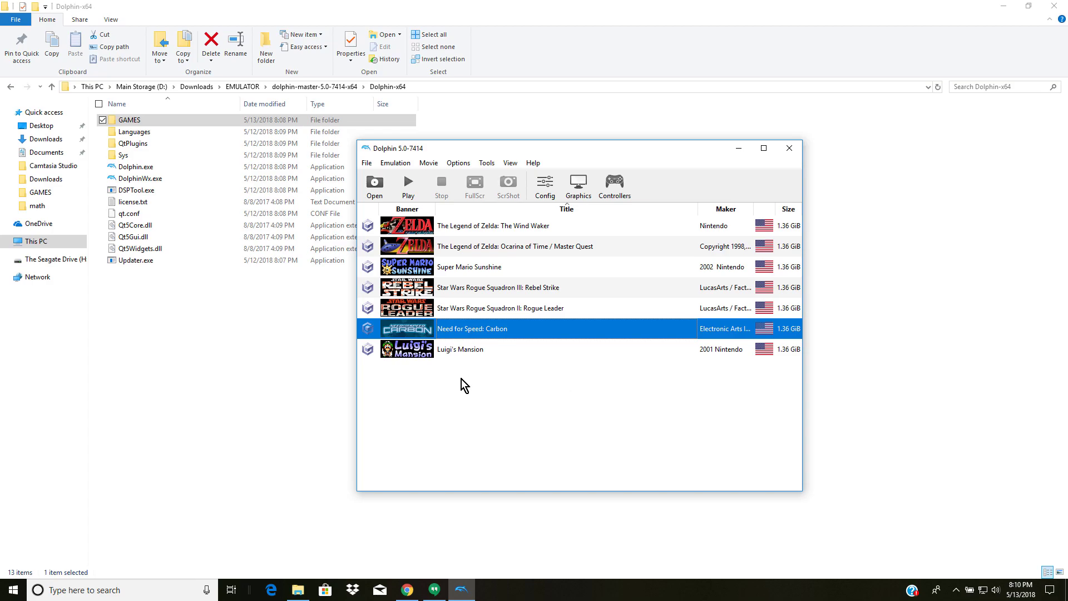
# Step: Inspect the Sys folder and its Wii subfolder in File Explorer, then go up to the dolphin-master-5.0-7414-x64 folder
pyautogui.click(244, 326)
pyautogui.click(155, 165)
pyautogui.doubleClick(150, 160)
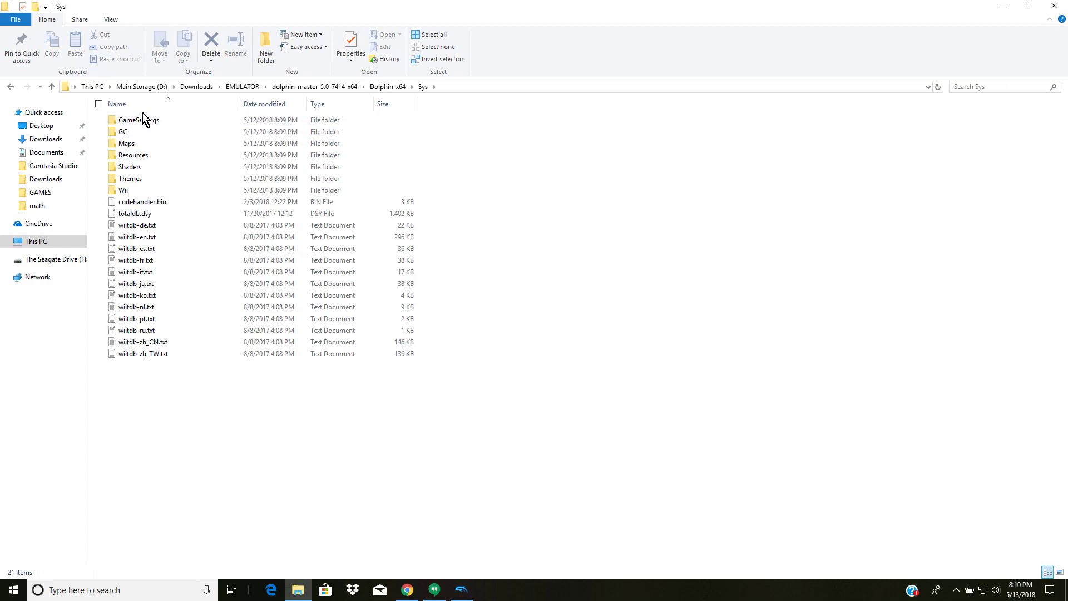
pyautogui.click(148, 191)
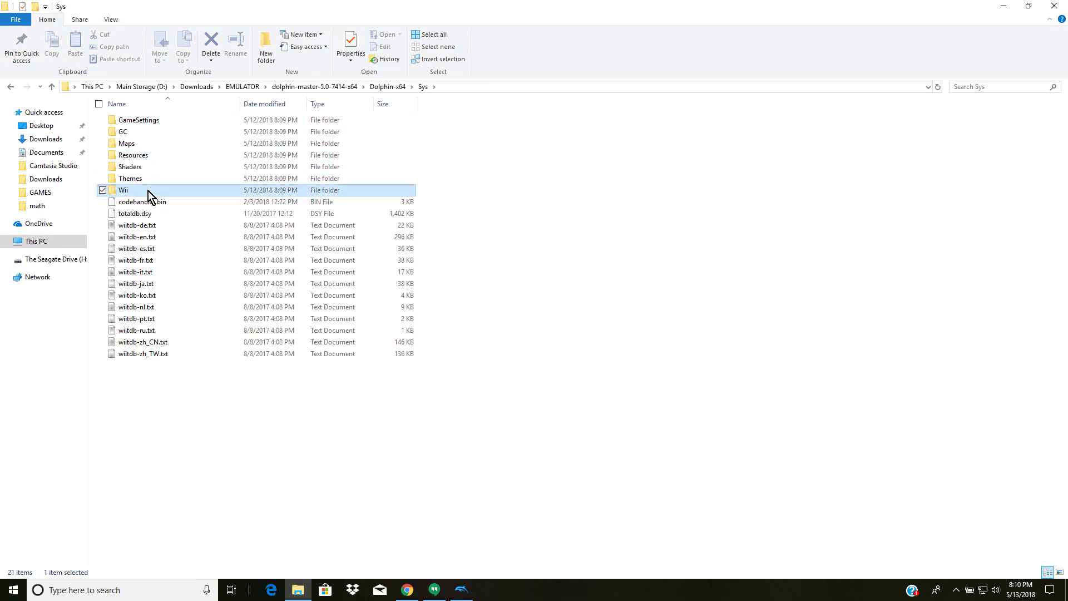
pyautogui.doubleClick(148, 192)
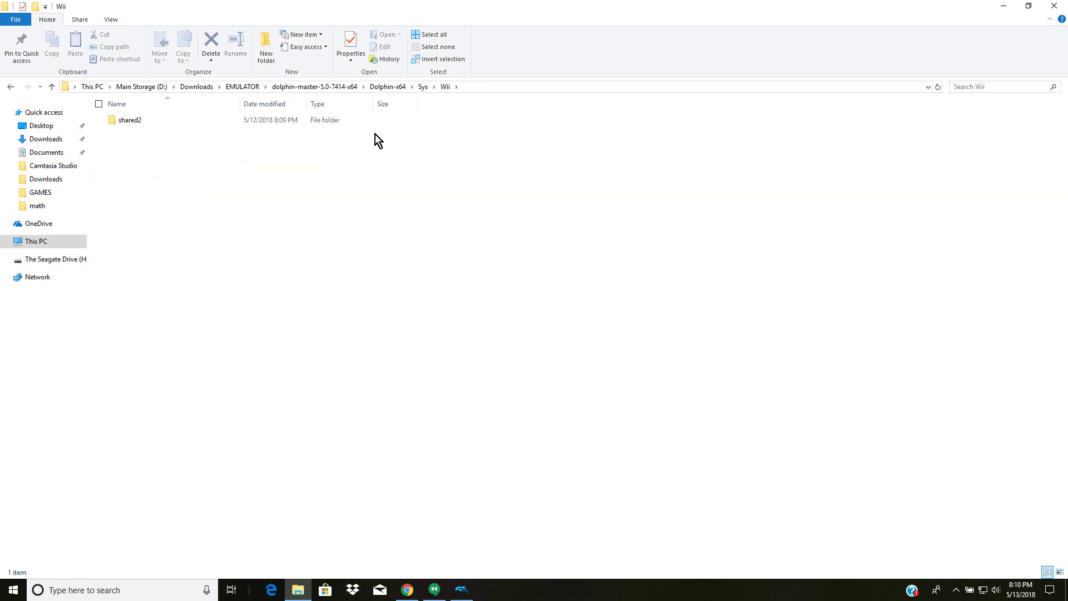
pyautogui.click(396, 86)
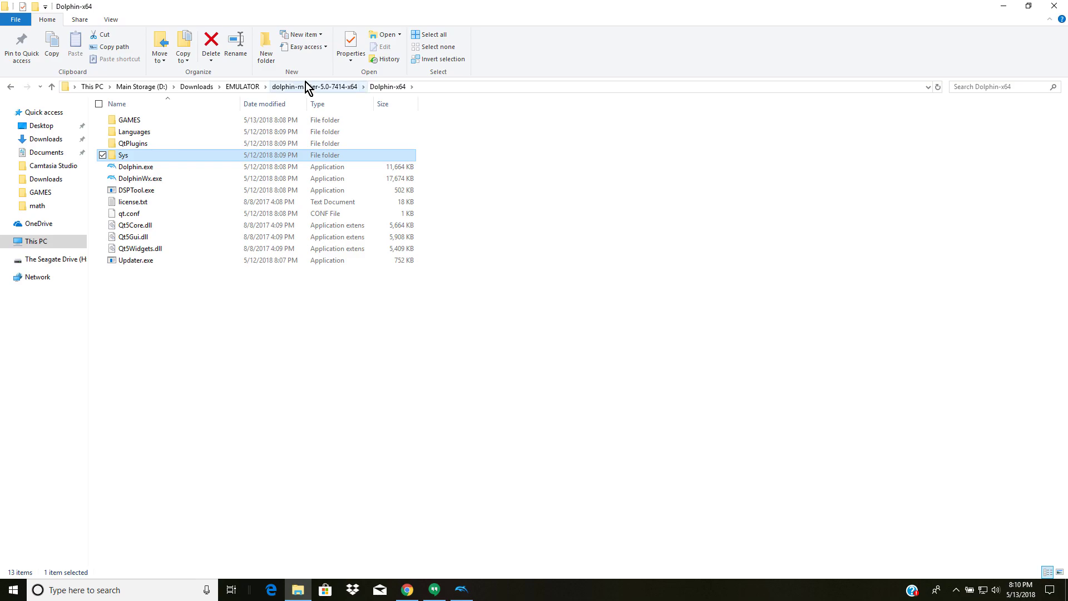
pyautogui.click(290, 85)
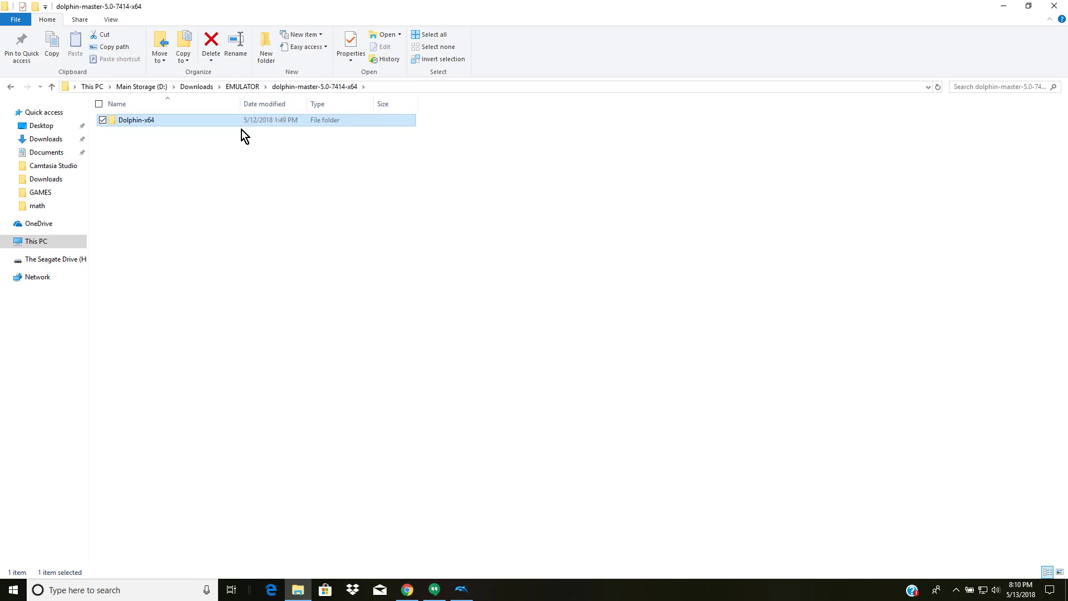
pyautogui.click(266, 212)
# Step: Review the button mapping of Dolphin's Port 1 Standard Controller and close the controller settings
pyautogui.click(461, 590)
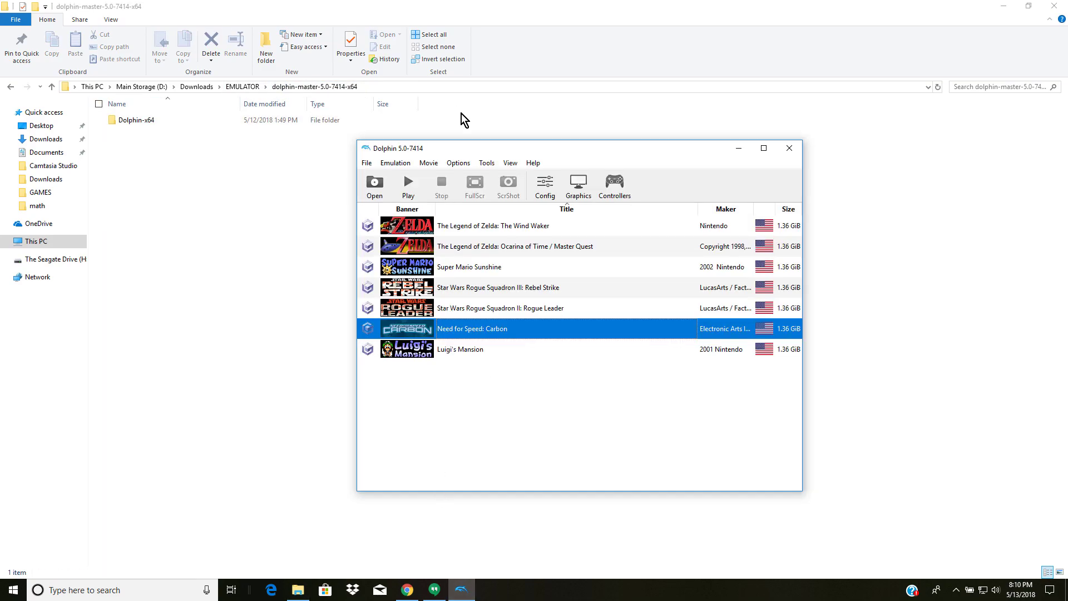
pyautogui.click(598, 189)
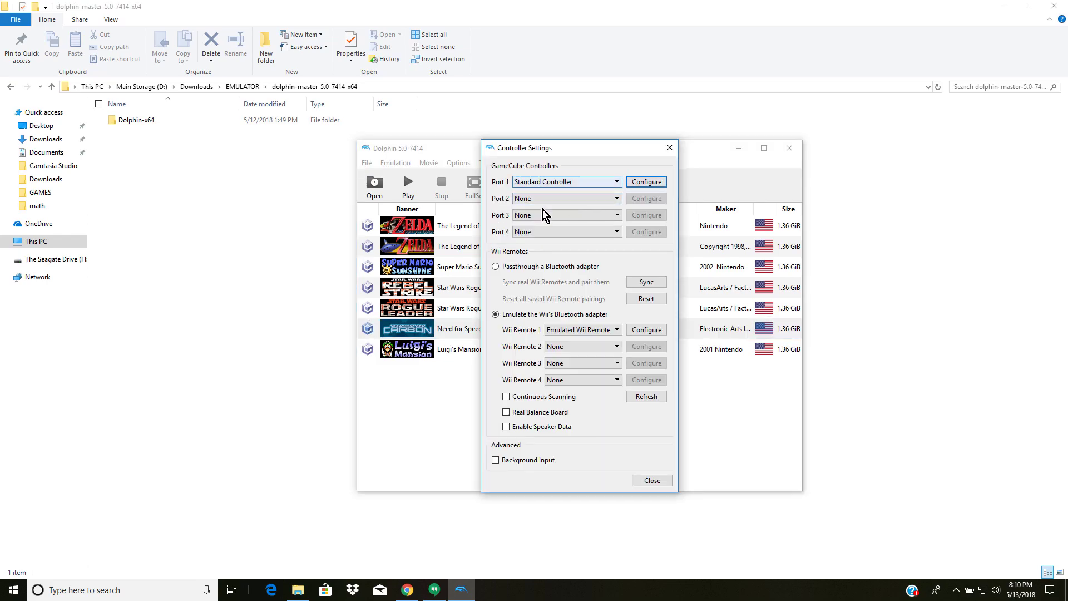
pyautogui.click(647, 182)
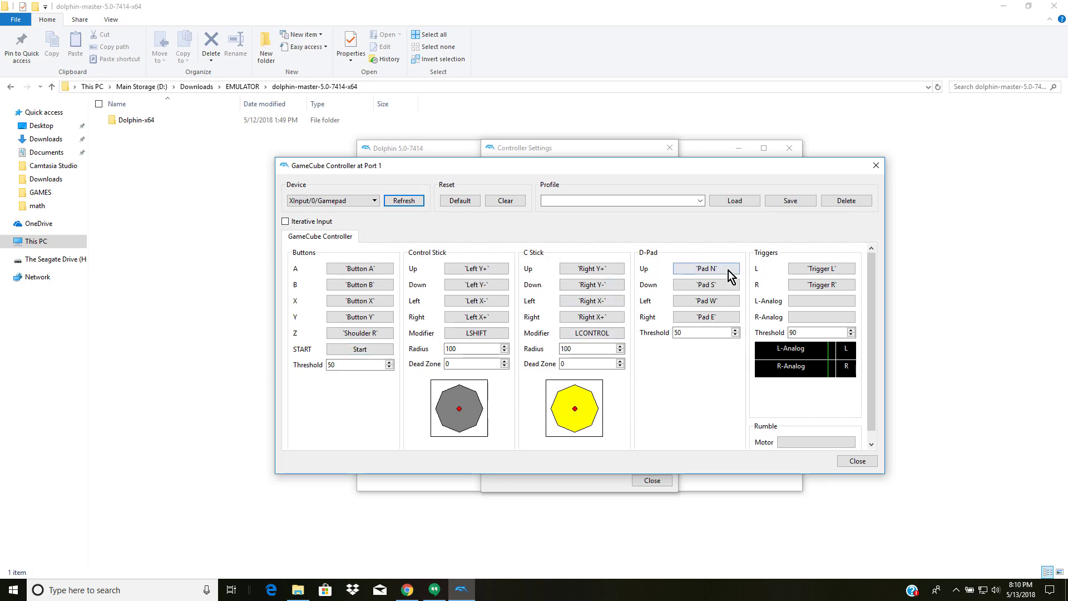
pyautogui.click(876, 165)
pyautogui.click(666, 149)
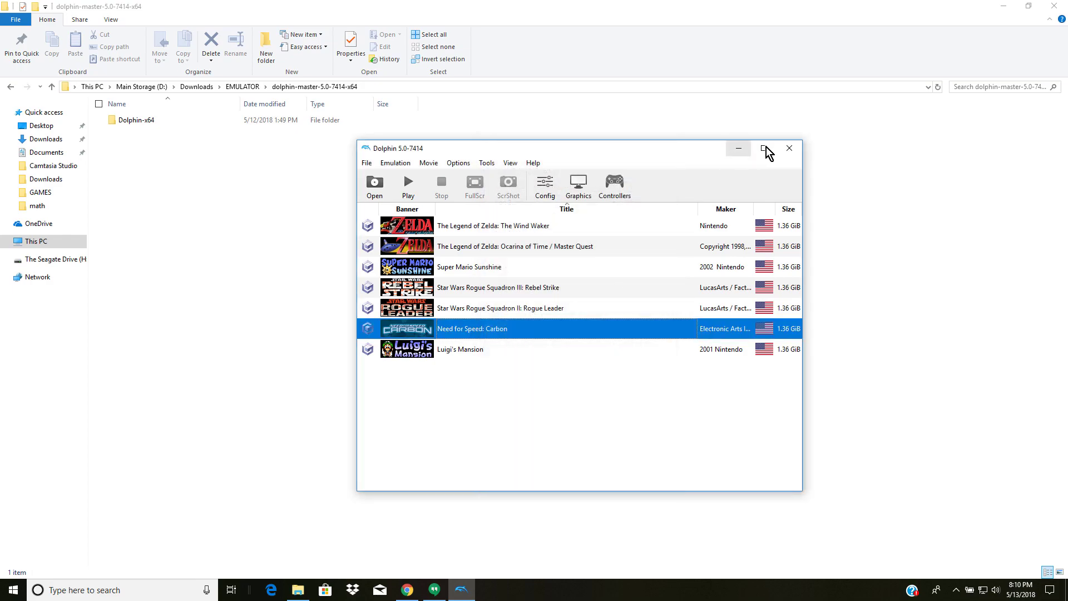
pyautogui.click(992, 205)
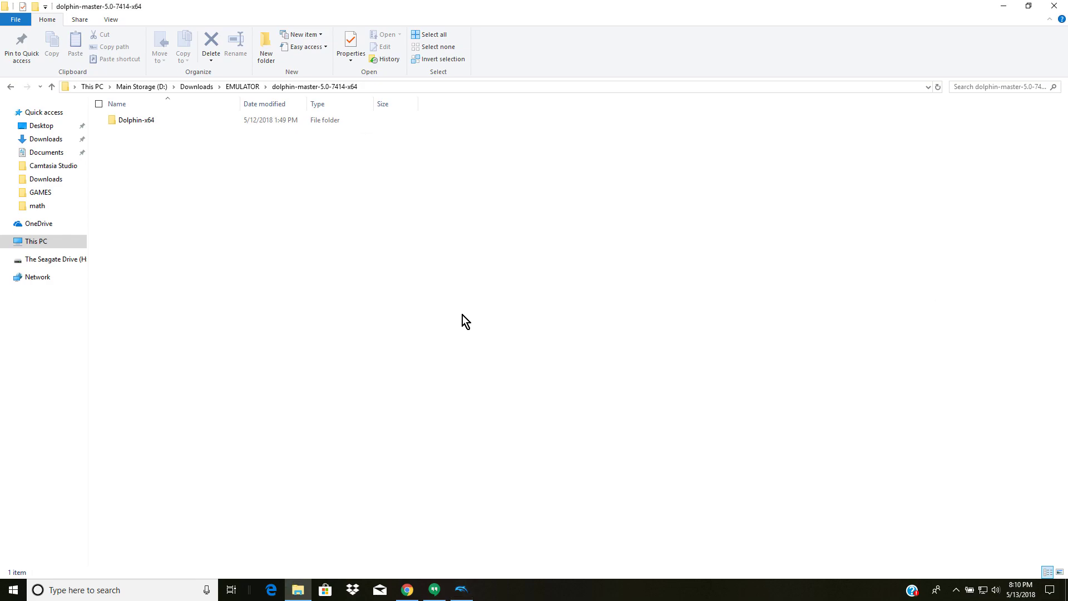
# Step: Browse the GAMES folder in Dolphin's file selection dialog, cancel without opening a game, and close Dolphin
pyautogui.click(464, 595)
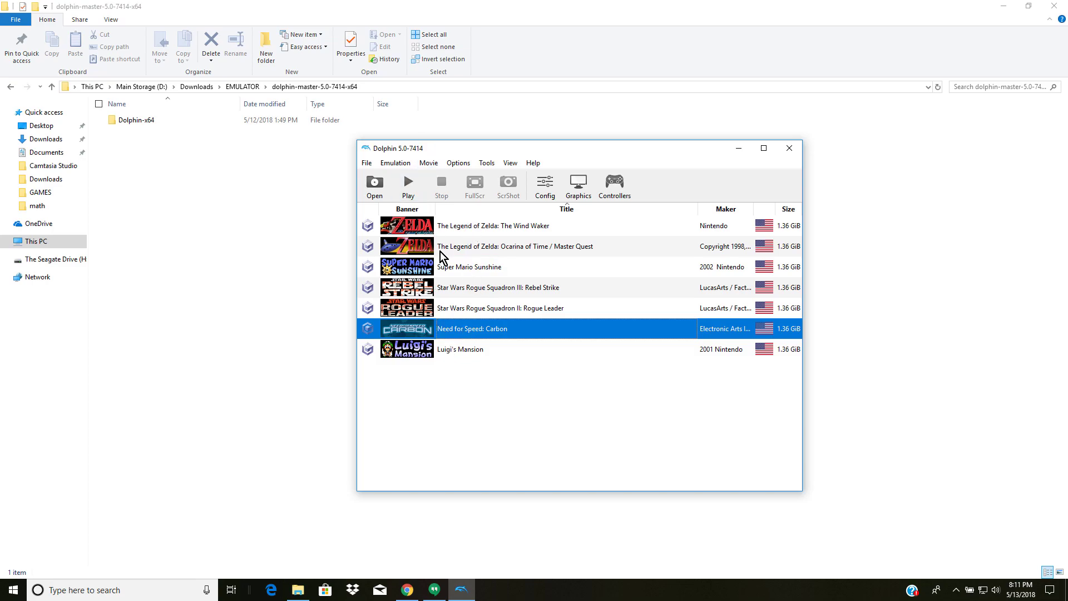
pyautogui.click(374, 186)
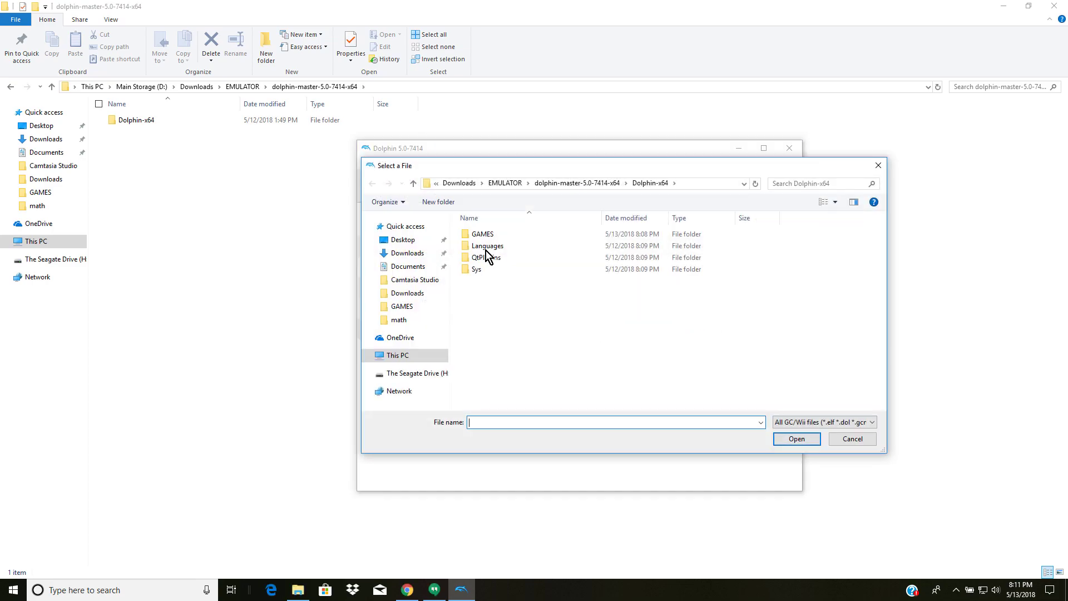
pyautogui.doubleClick(485, 233)
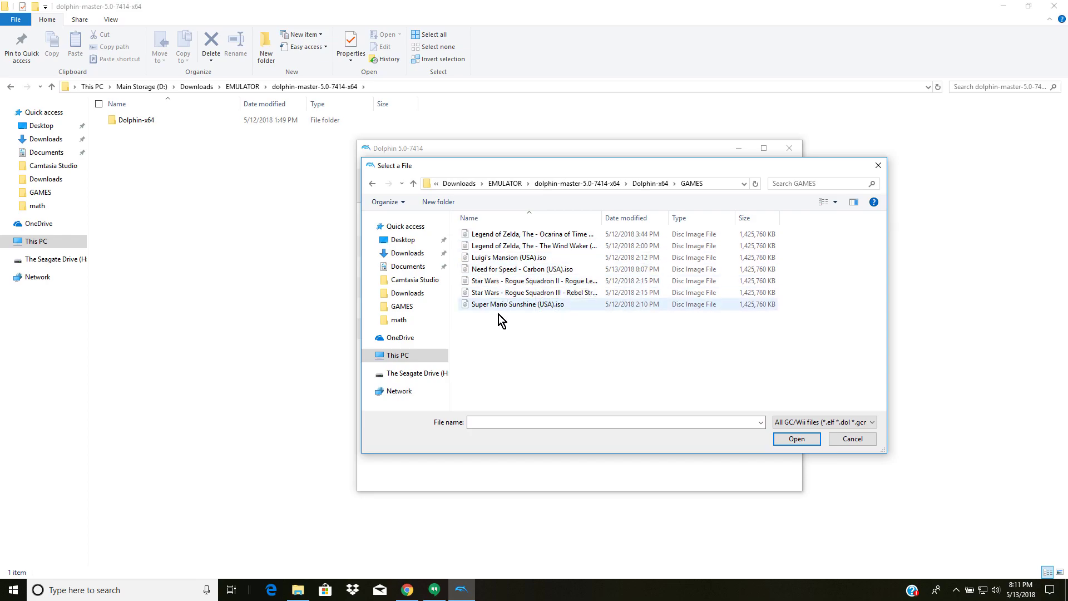
pyautogui.click(867, 442)
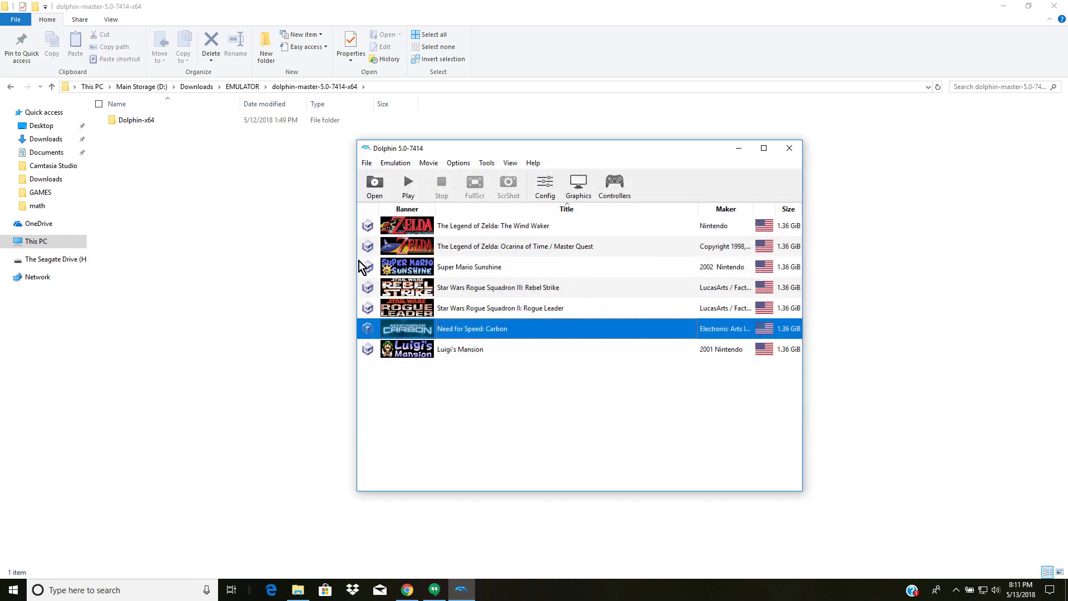
pyautogui.click(789, 148)
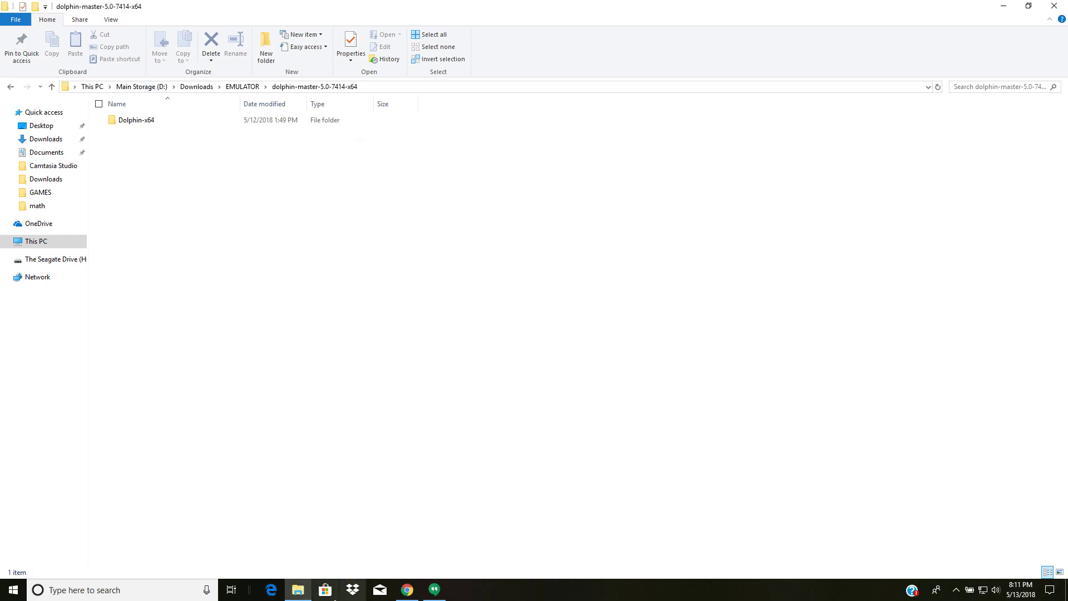